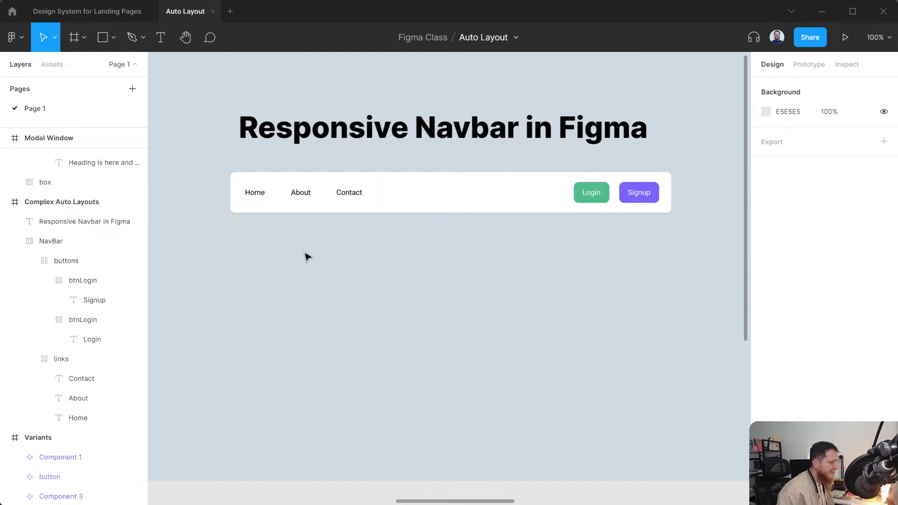
# Create a 'Home' text label below the navbar and duplicate it twice to the right.
pyautogui.press('t')
pyautogui.click(273, 281)
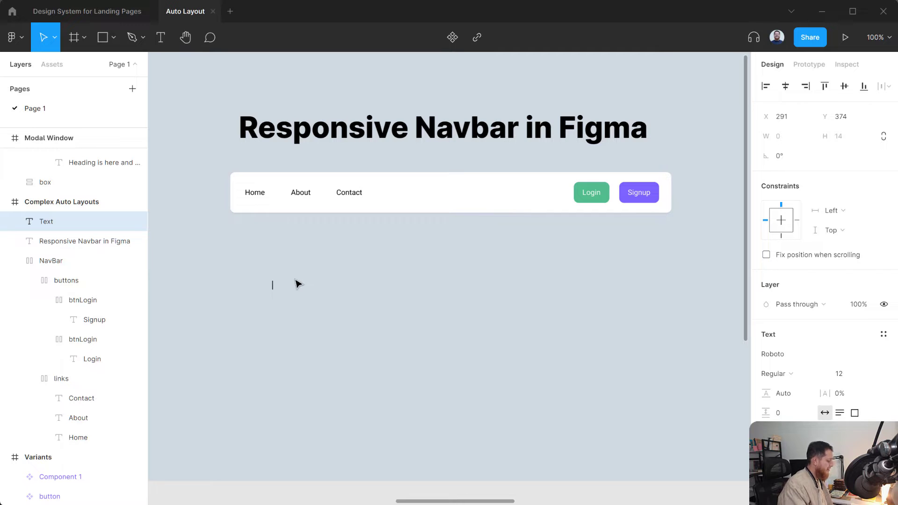
pyautogui.write('Home')
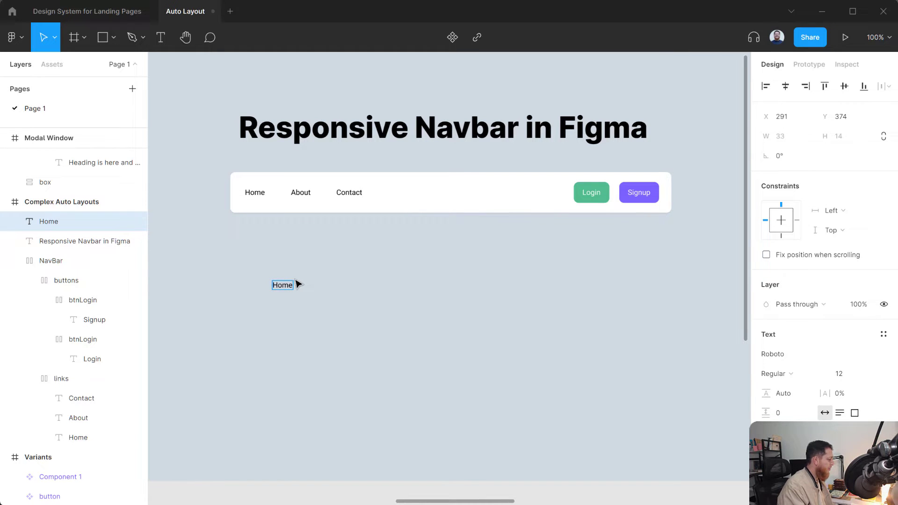
pyautogui.press('Escape')
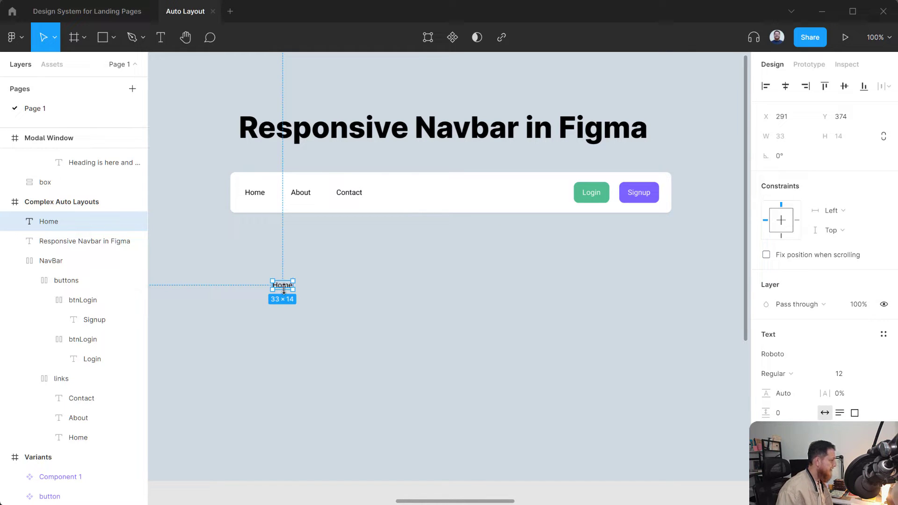
pyautogui.moveTo(286, 286); pyautogui.dragTo(319, 289)
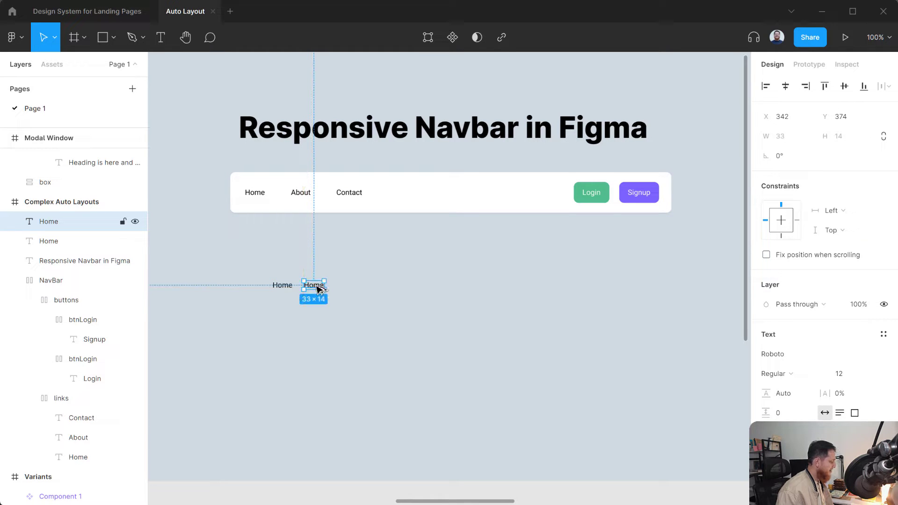
pyautogui.hotkey('ctrl', 'd')
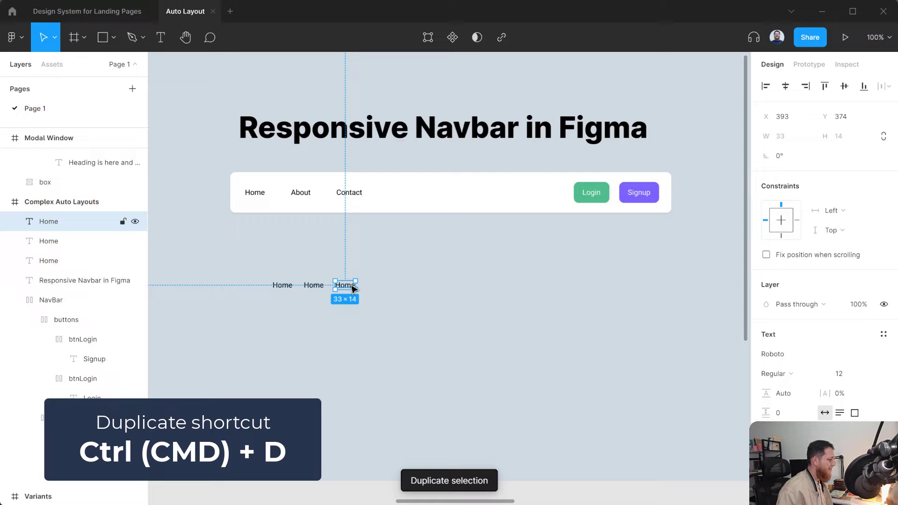
# Retype the two copies as 'About' and 'Contact', then select the labels together.
pyautogui.doubleClick(316, 288)
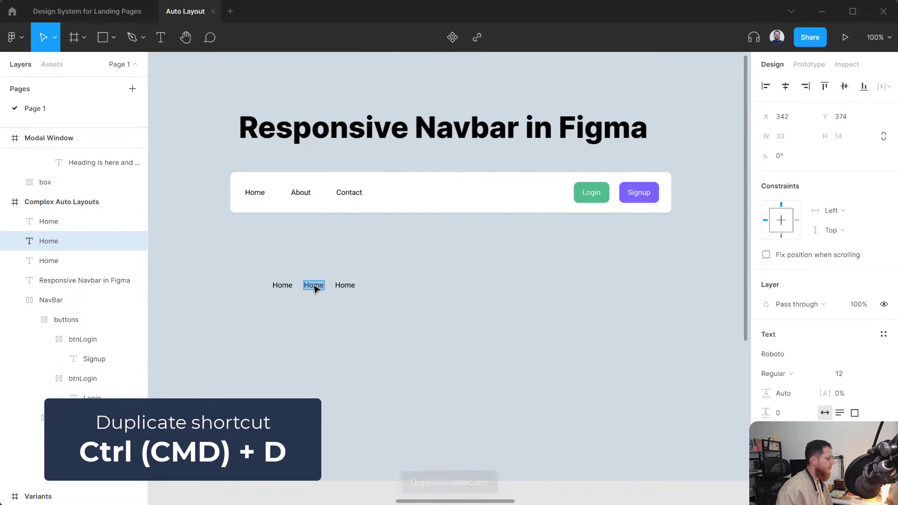
pyautogui.write('About')
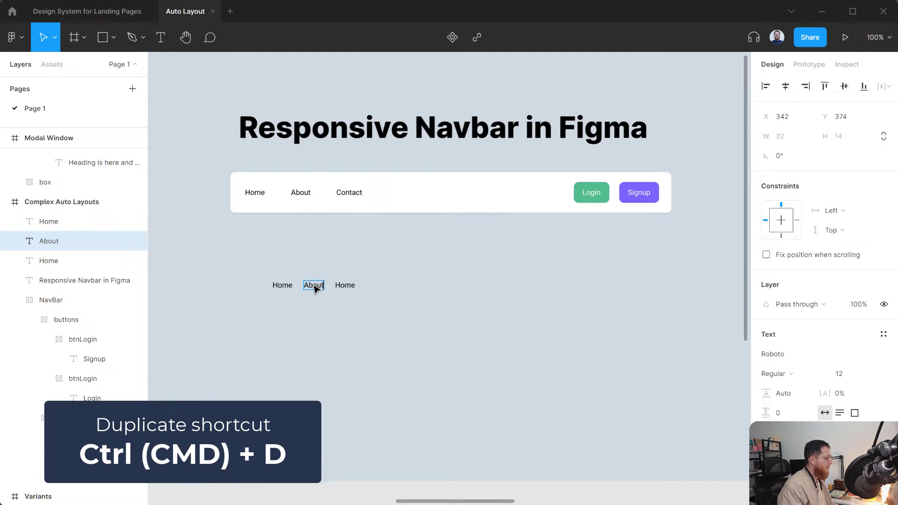
pyautogui.press('Escape')
pyautogui.doubleClick(344, 286)
pyautogui.write('Contact')
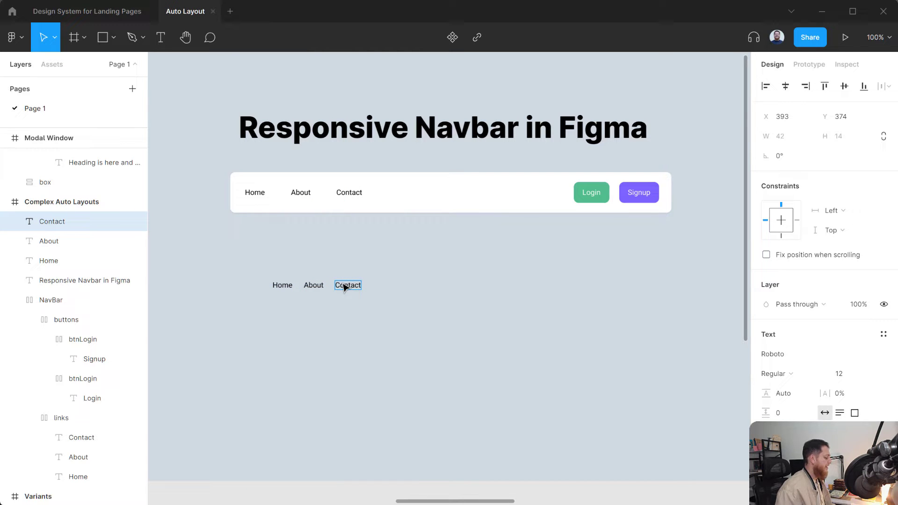
pyautogui.press('Escape')
pyautogui.keyDown('shift'); pyautogui.click(314, 286); pyautogui.keyUp('shift')
pyautogui.keyDown('shift'); pyautogui.click(286, 285); pyautogui.keyUp('shift')
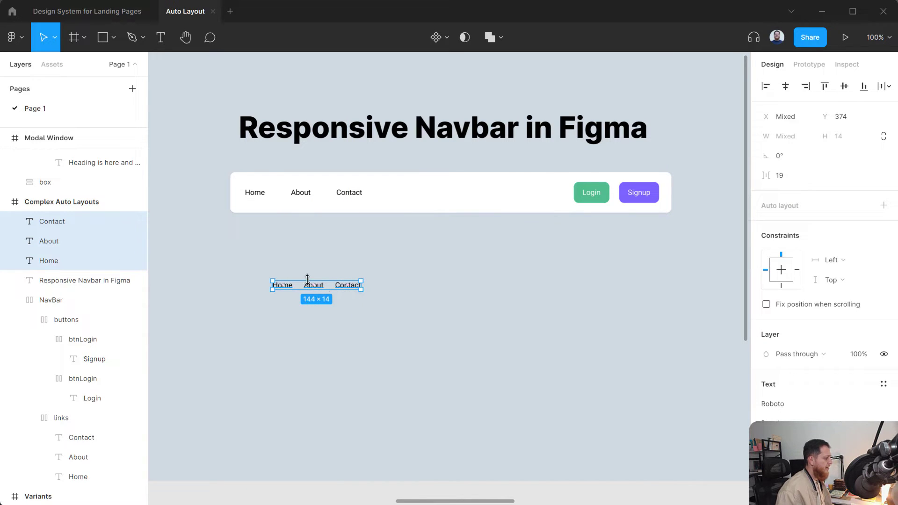
# Distribute the three labels' horizontal spacing evenly.
pyautogui.click(886, 87)
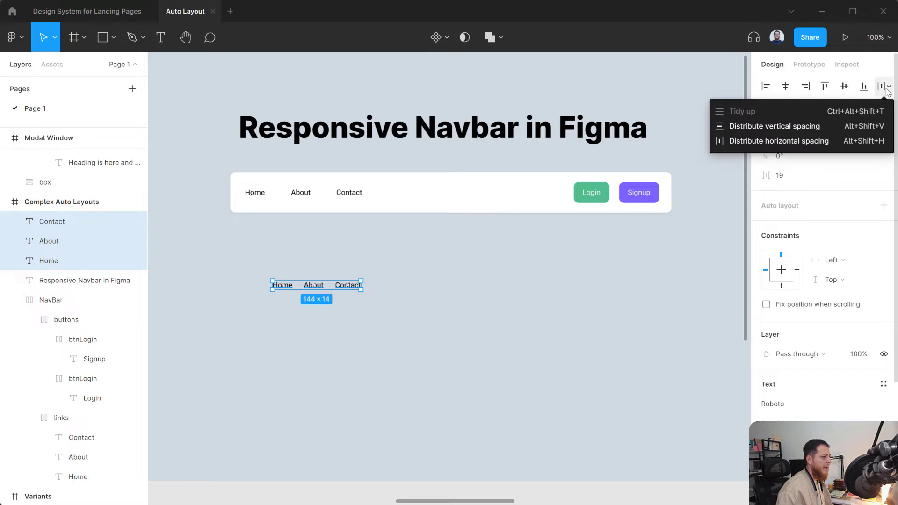
pyautogui.click(835, 142)
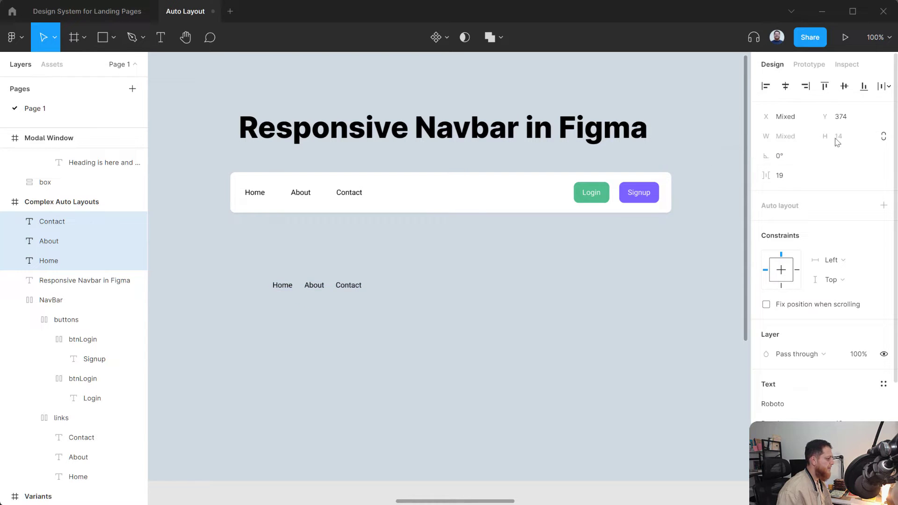
pyautogui.click(351, 312)
# Move Contact and About right for even 46 px gaps, then reselect all three labels.
pyautogui.click(342, 282)
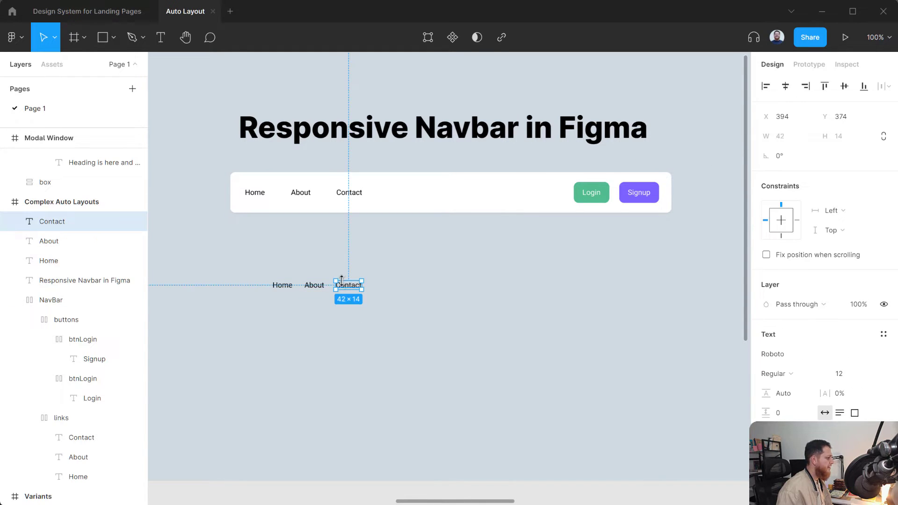
pyautogui.click(316, 286)
pyautogui.moveTo(345, 286); pyautogui.dragTo(382, 291)
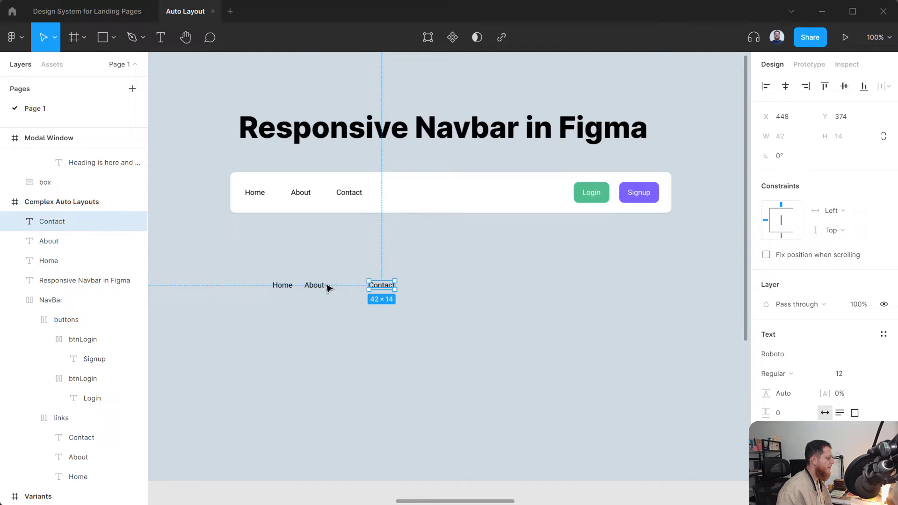
pyautogui.click(317, 286)
pyautogui.moveTo(316, 286); pyautogui.dragTo(330, 287)
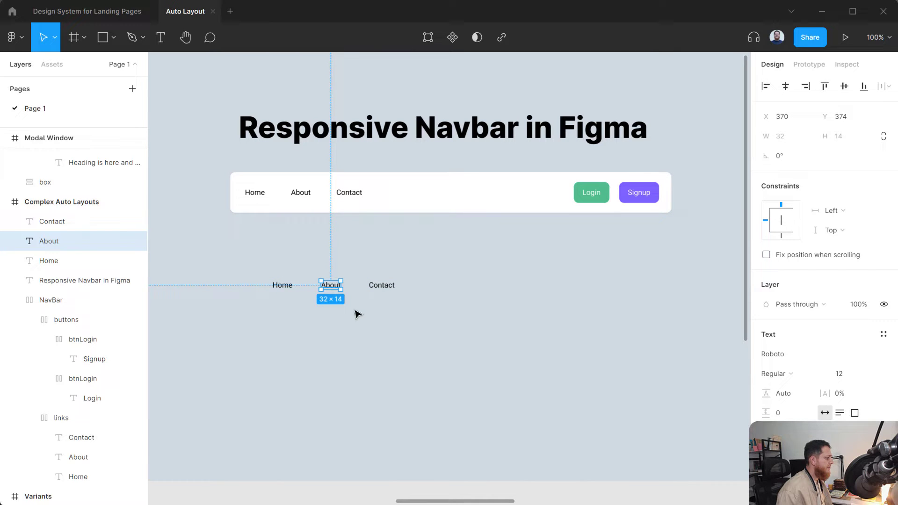
pyautogui.click(291, 287)
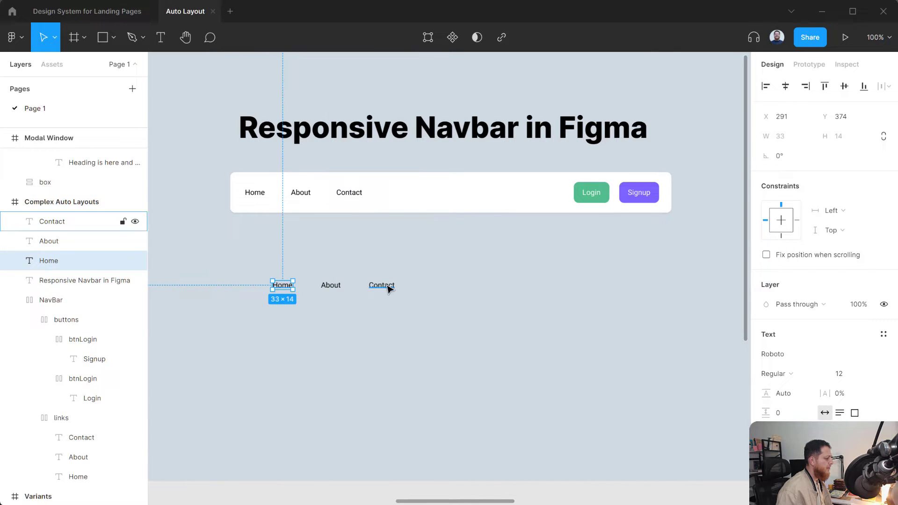
pyautogui.click(309, 325)
pyautogui.click(286, 287)
pyautogui.keyDown('shift'); pyautogui.click(339, 289); pyautogui.keyUp('shift')
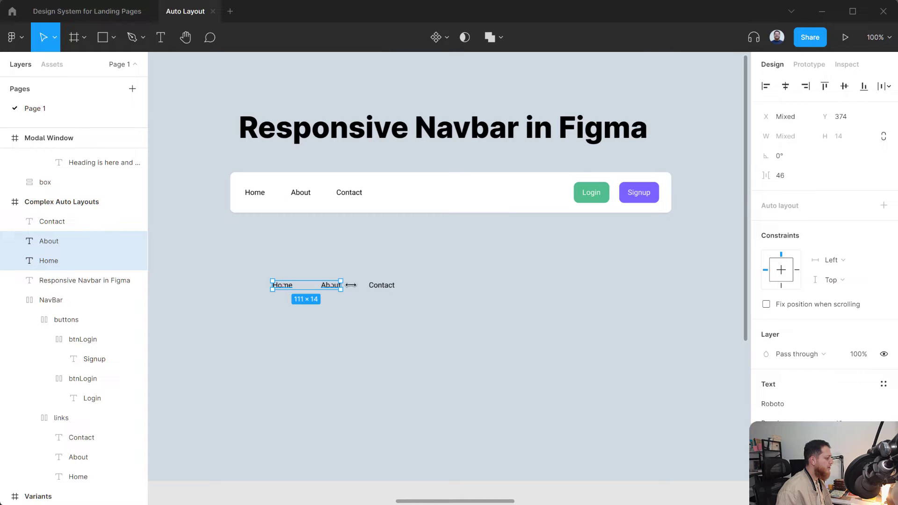
pyautogui.keyDown('shift'); pyautogui.click(380, 288); pyautogui.keyUp('shift')
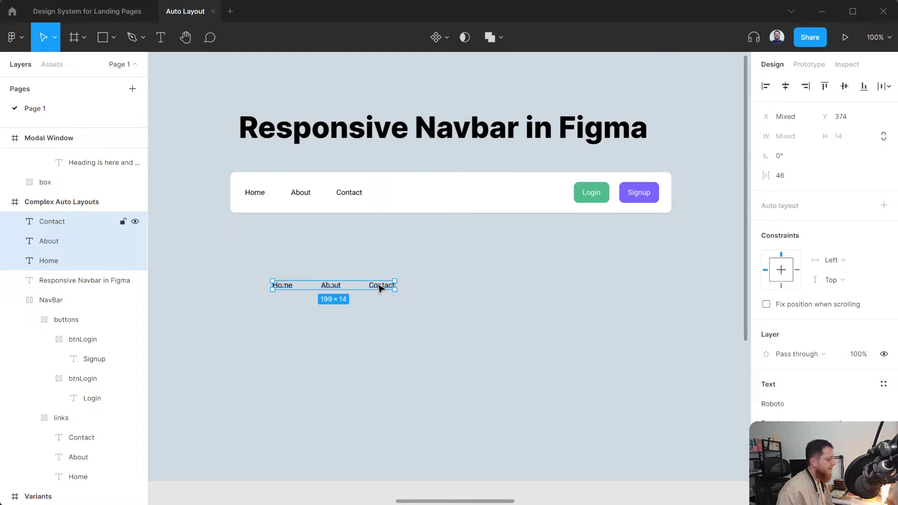
# Wrap Home, About and Contact in a horizontal auto-layout frame with 46 spacing, nudged upward.
pyautogui.hotkey('shift', 'a')
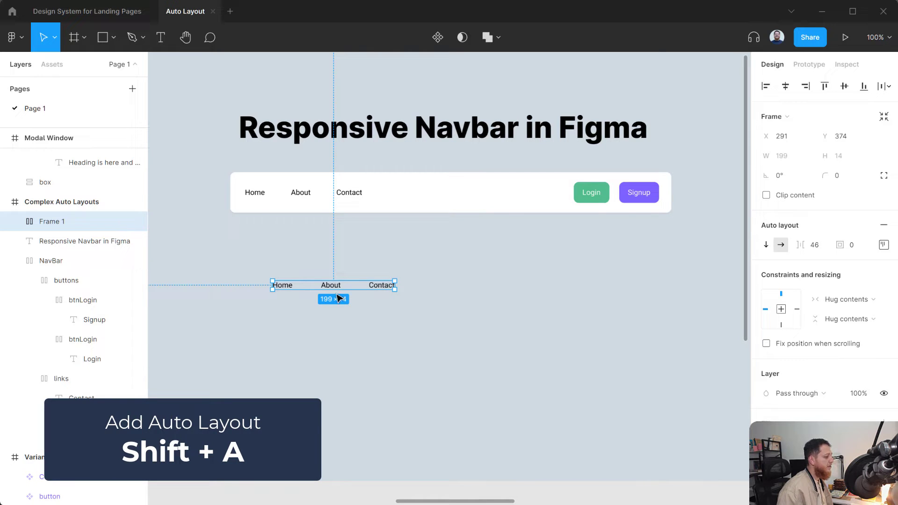
pyautogui.moveTo(330, 286); pyautogui.dragTo(315, 276)
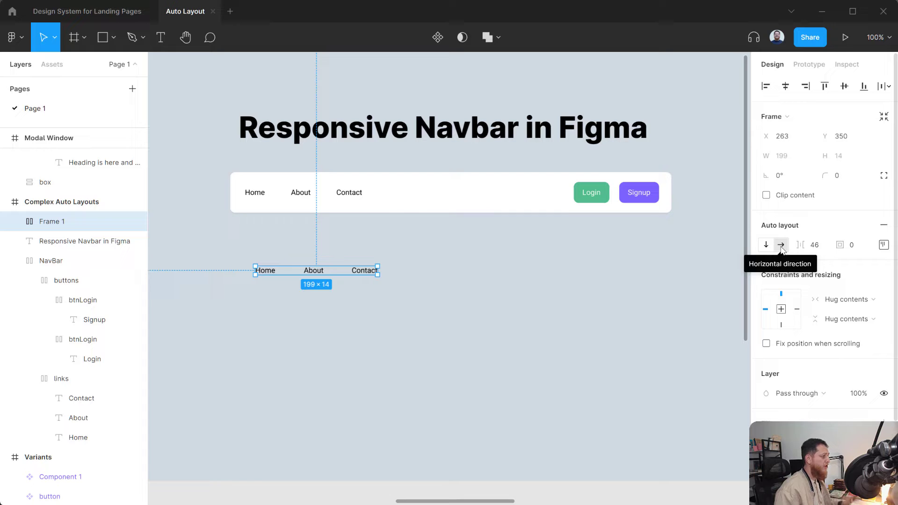
pyautogui.click(15, 221)
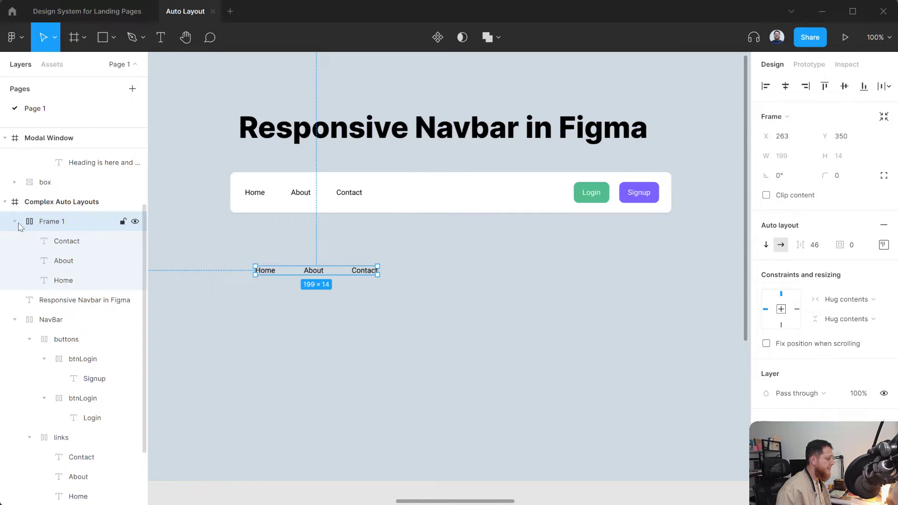
pyautogui.click(67, 241)
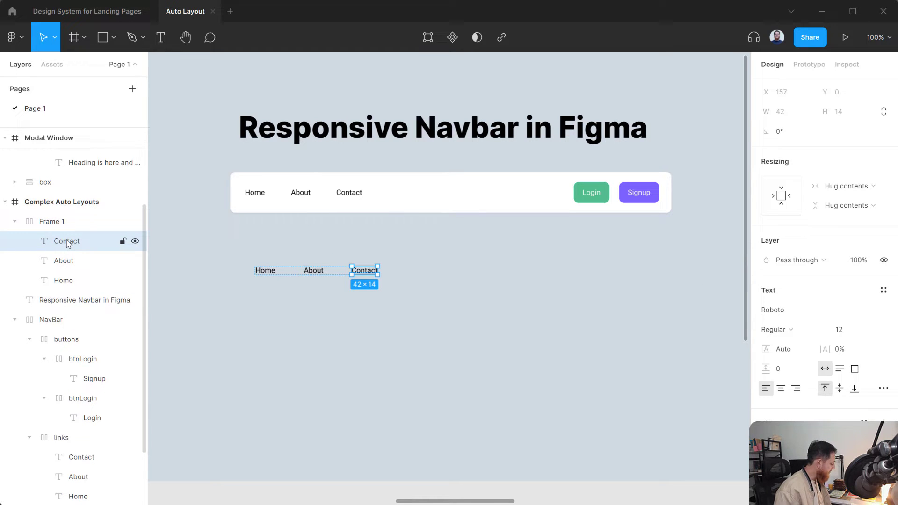
pyautogui.hotkey('ctrl', 'd')
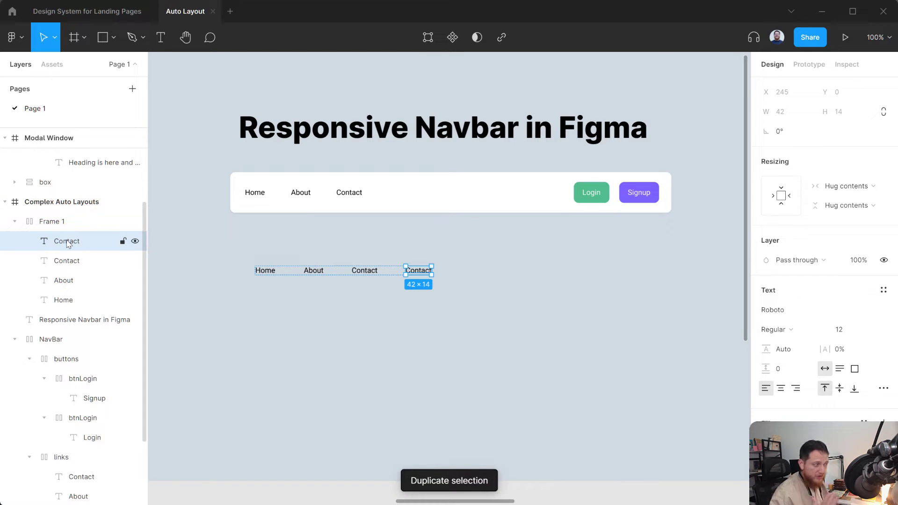
pyautogui.hotkey('ctrl', 'z')
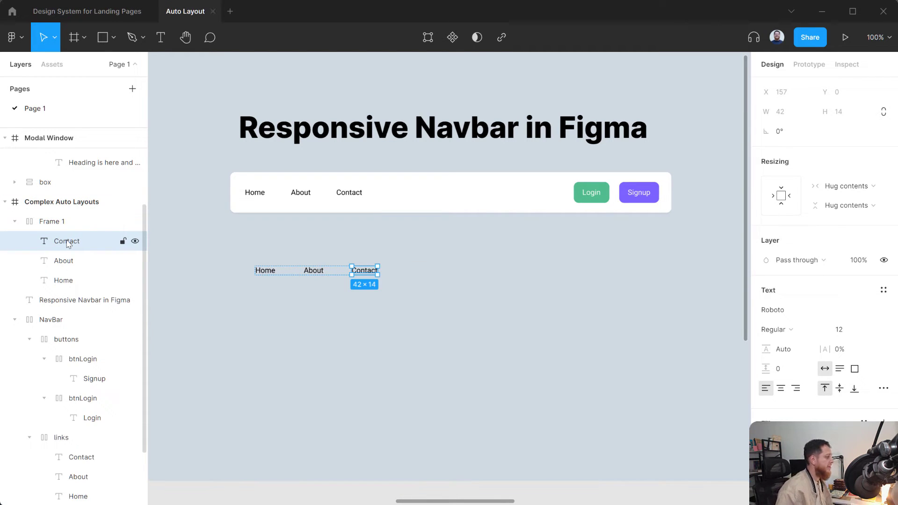
# Rename the labels' frame from Frame 1 to 'links'.
pyautogui.click(339, 339)
pyautogui.click(316, 272)
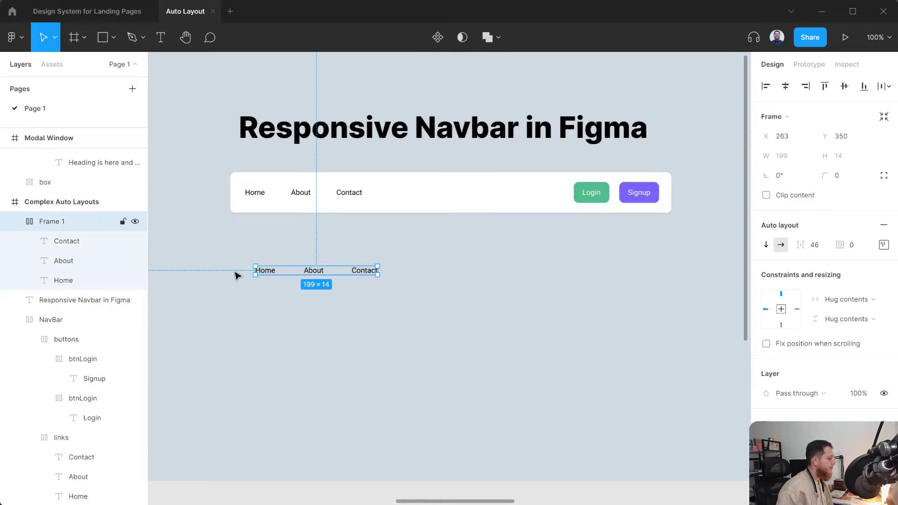
pyautogui.doubleClick(58, 223)
pyautogui.write('links')
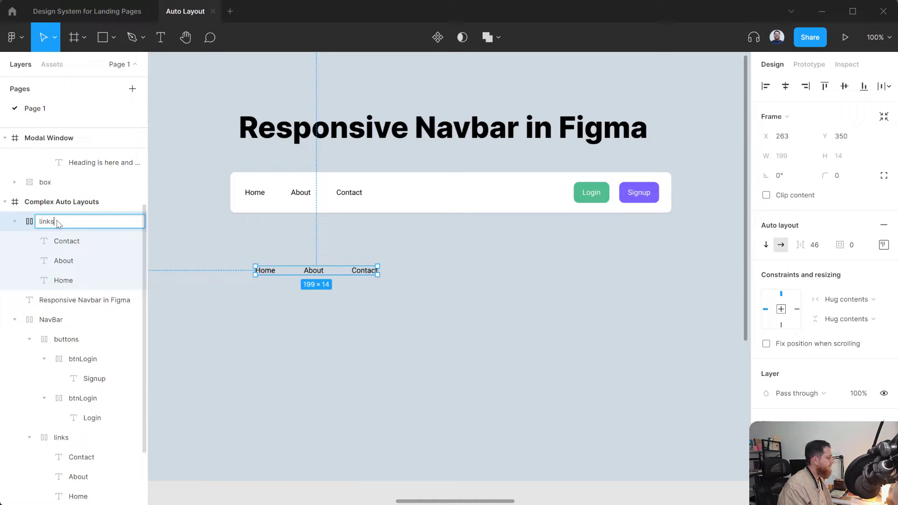
pyautogui.press('Return')
# Hide the example NavBar, collapse its layer tree, and select the links frame.
pyautogui.click(87, 320)
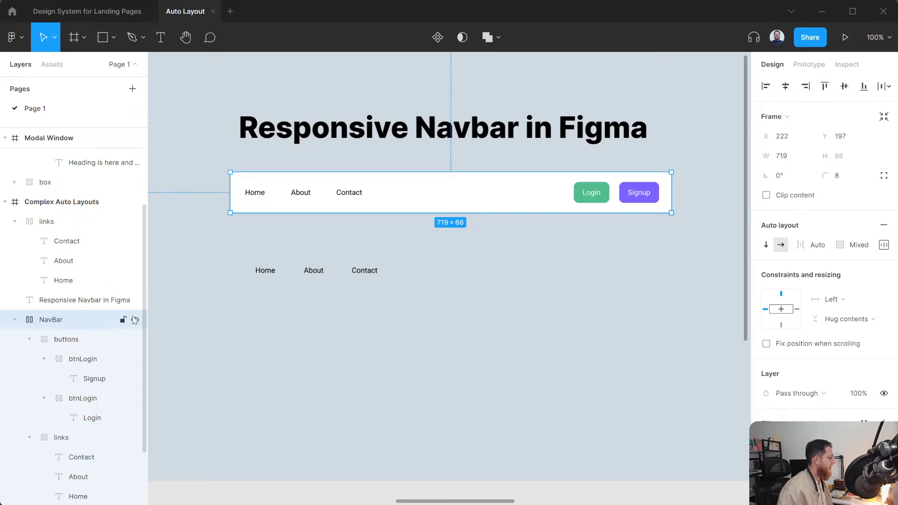
pyautogui.click(135, 319)
pyautogui.click(19, 321)
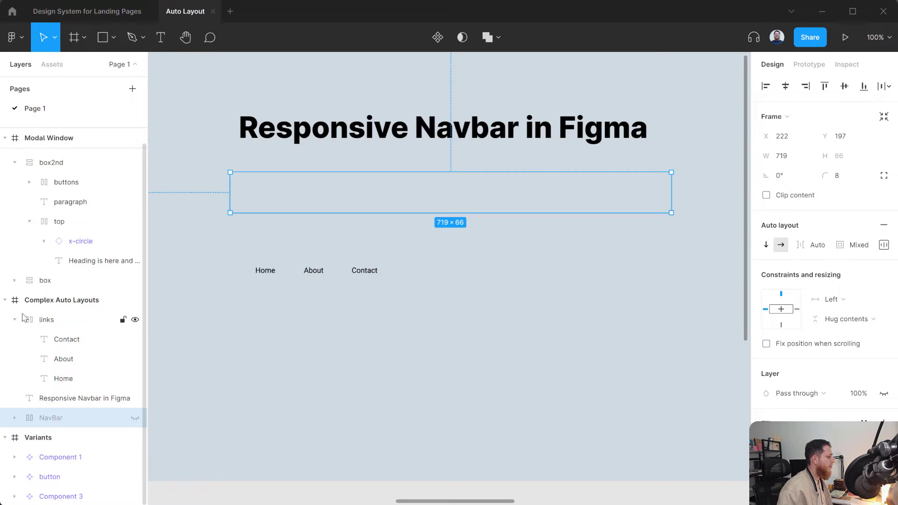
pyautogui.click(266, 275)
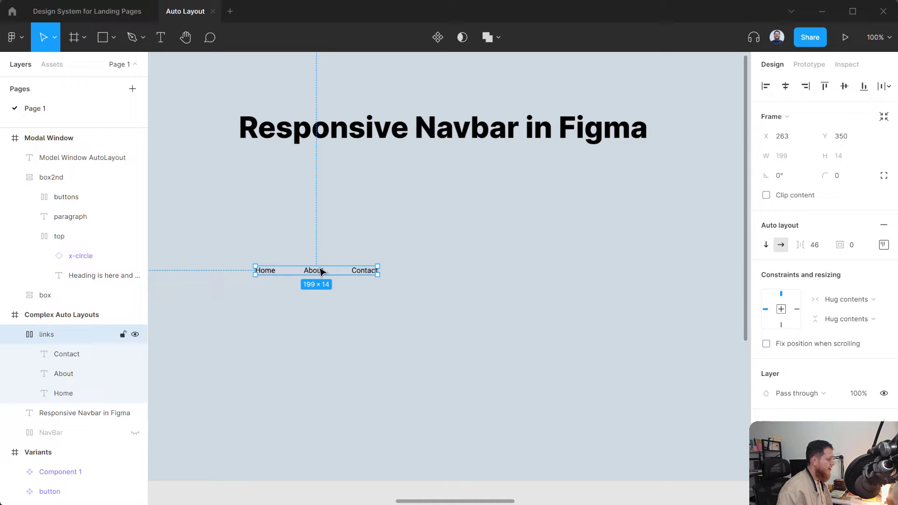
# Add a 'Login' text label below the links row and wrap it in an auto-layout frame.
pyautogui.press('t')
pyautogui.click(474, 312)
pyautogui.write('Button')
pyautogui.press('BackSpace')
pyautogui.press('BackSpace')
pyautogui.press('BackSpace')
pyautogui.press('BackSpace')
pyautogui.press('BackSpace')
pyautogui.press('BackSpace')
pyautogui.write('Login')
pyautogui.press('Escape')
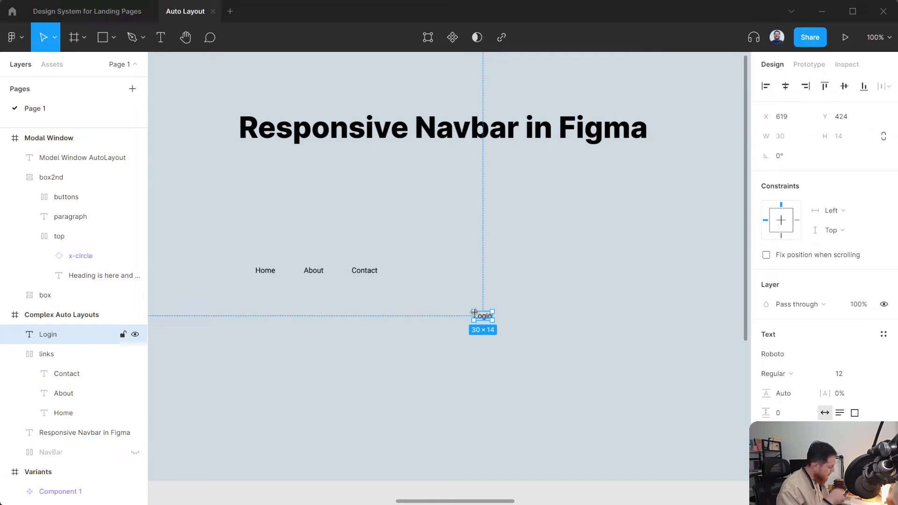
pyautogui.hotkey('shift', 'a')
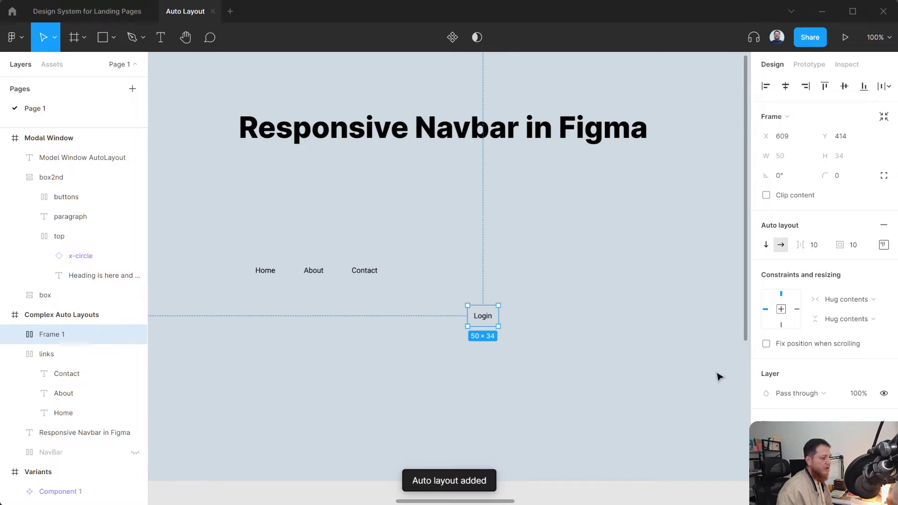
# Give the Login frame a blue 2F80ED fill.
pyautogui.scroll(-2, 865, 370)
pyautogui.click(883, 346)
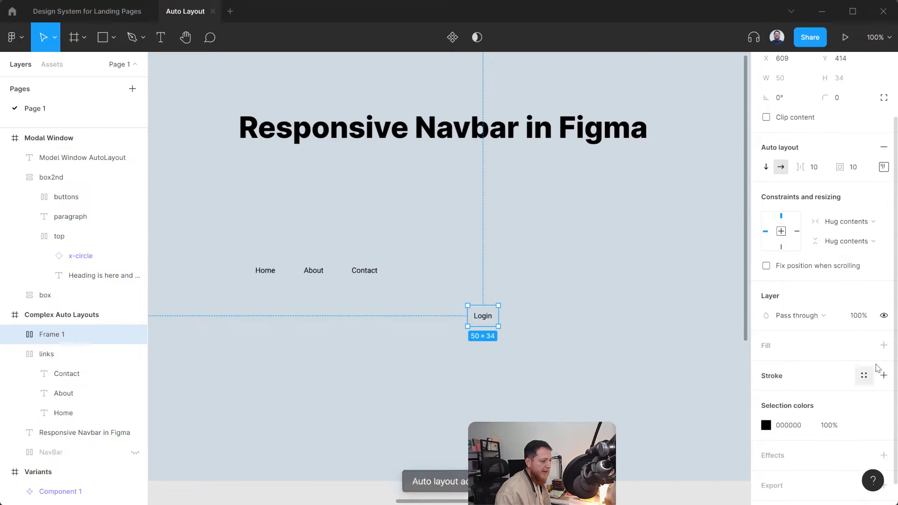
pyautogui.click(766, 365)
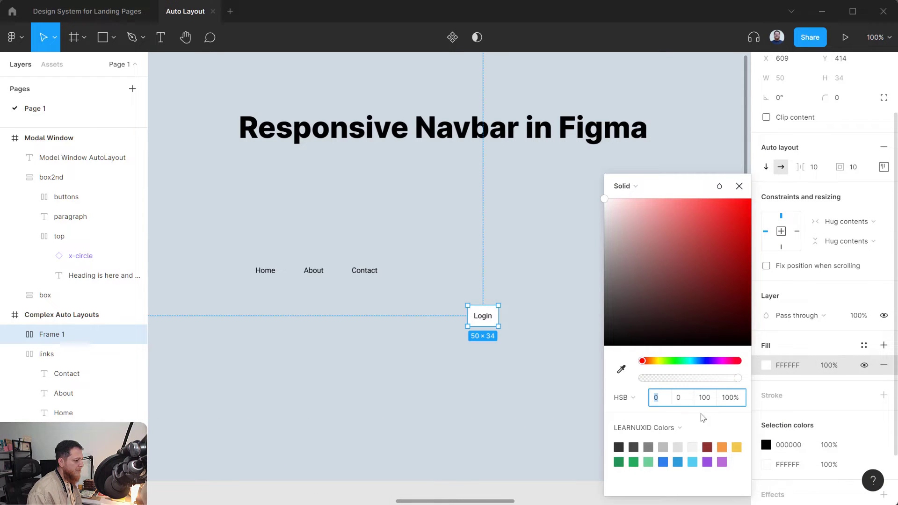
pyautogui.click(633, 460)
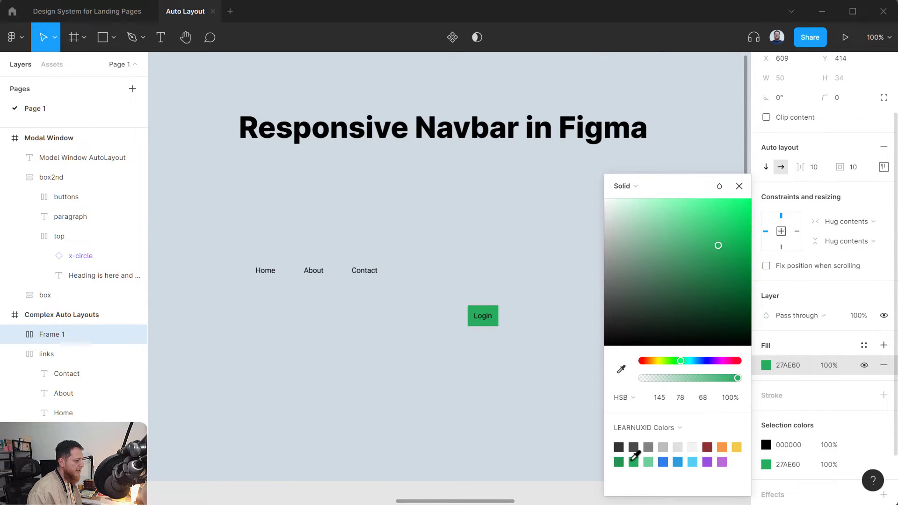
pyautogui.click(663, 461)
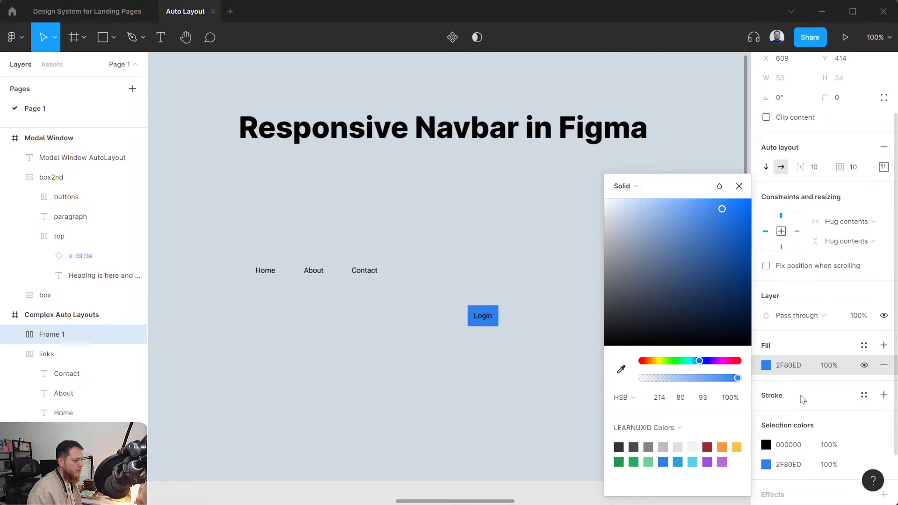
# Change the Login text colour from black to light grey F2F2F2.
pyautogui.click(766, 445)
pyautogui.click(692, 447)
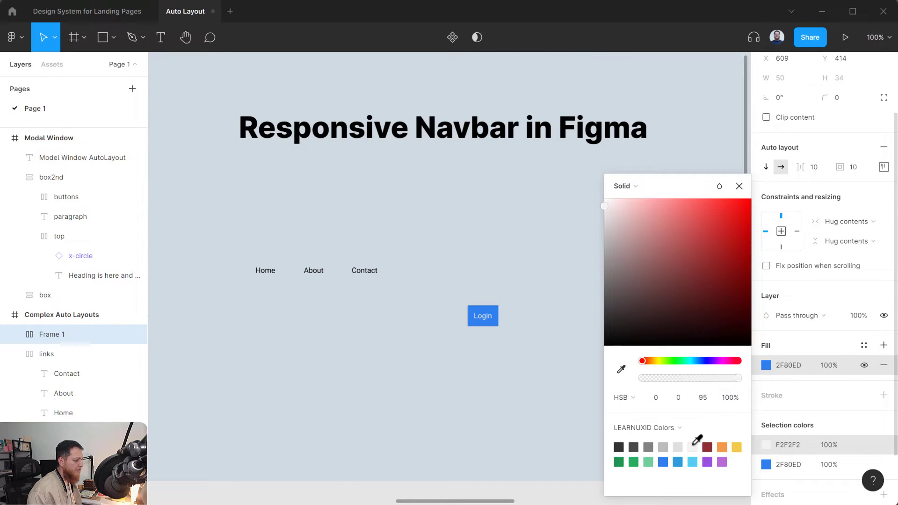
pyautogui.click(527, 354)
pyautogui.click(482, 317)
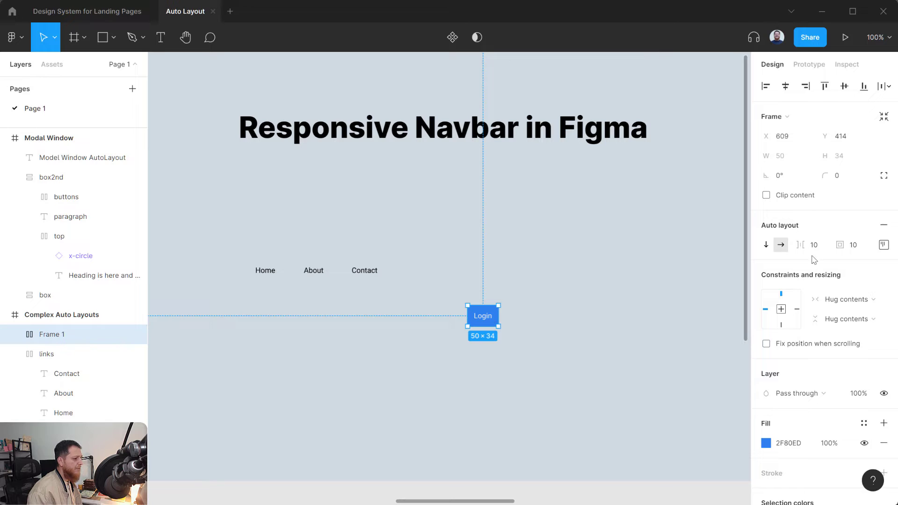
pyautogui.click(837, 178)
# Set the Login button's corner radius to 8, with 8 top/bottom and 16 left/right padding.
pyautogui.press('Return')
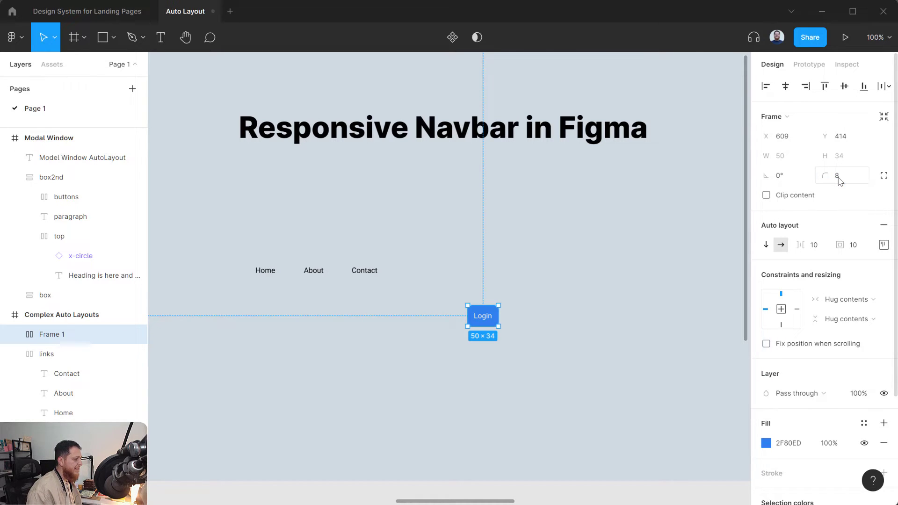
pyautogui.click(884, 245)
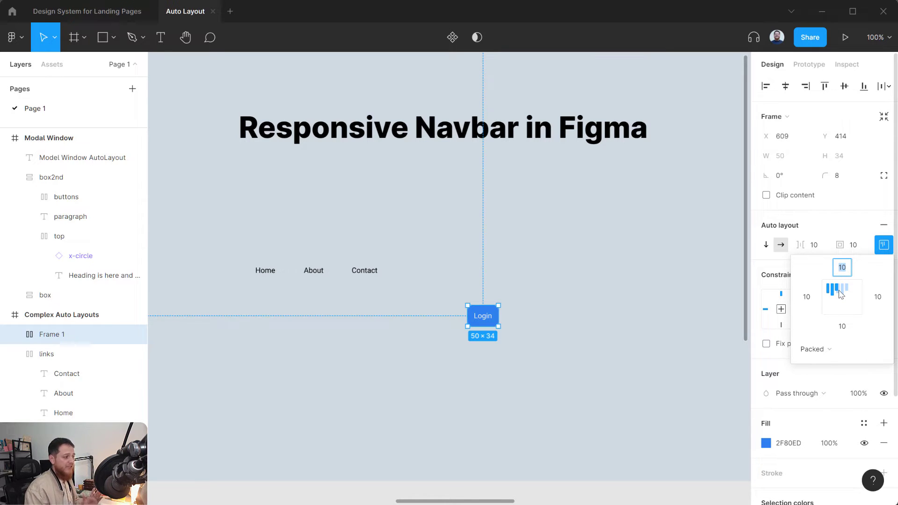
pyautogui.write('8')
pyautogui.press('Return')
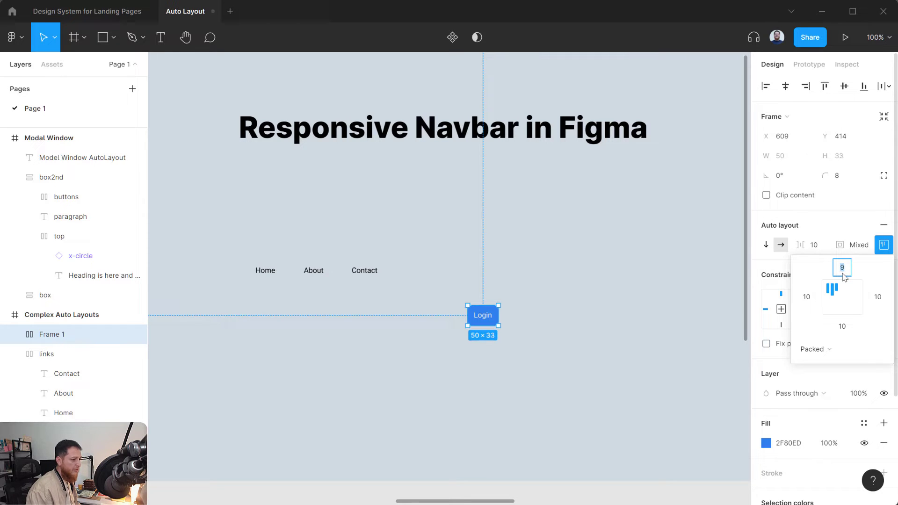
pyautogui.click(806, 298)
pyautogui.write('16')
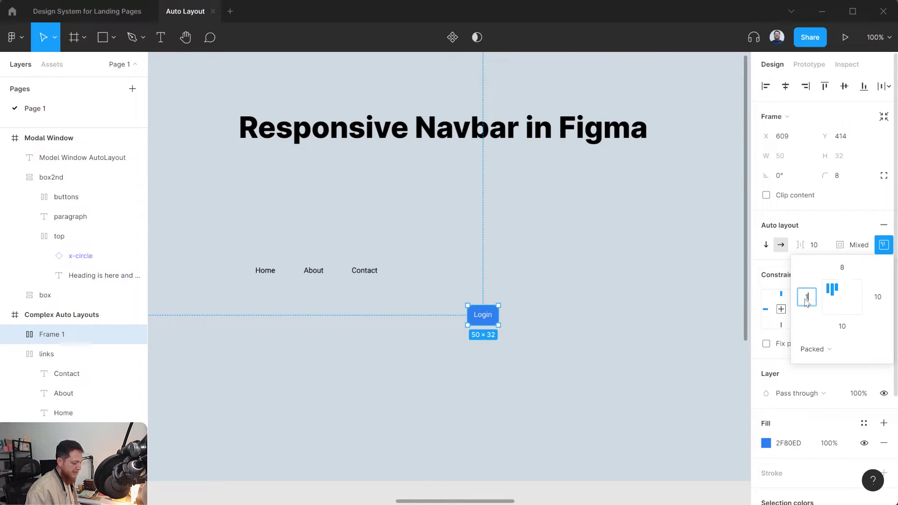
pyautogui.click(877, 297)
pyautogui.write('16')
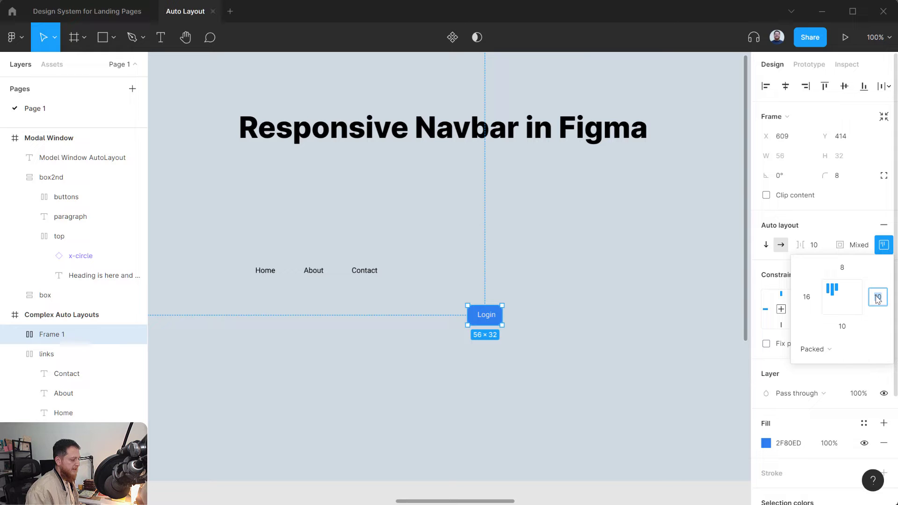
pyautogui.click(842, 327)
pyautogui.write('8')
pyautogui.press('Return')
pyautogui.click(489, 337)
# Move the Login button level with the links row and rename its layer 'btn'.
pyautogui.click(486, 320)
pyautogui.moveTo(483, 309); pyautogui.dragTo(467, 276)
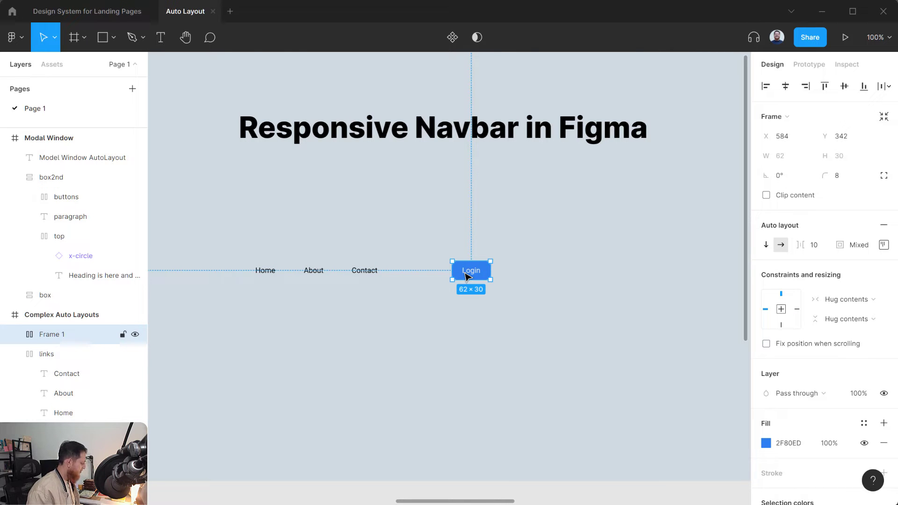
pyautogui.doubleClick(49, 335)
pyautogui.write('btn')
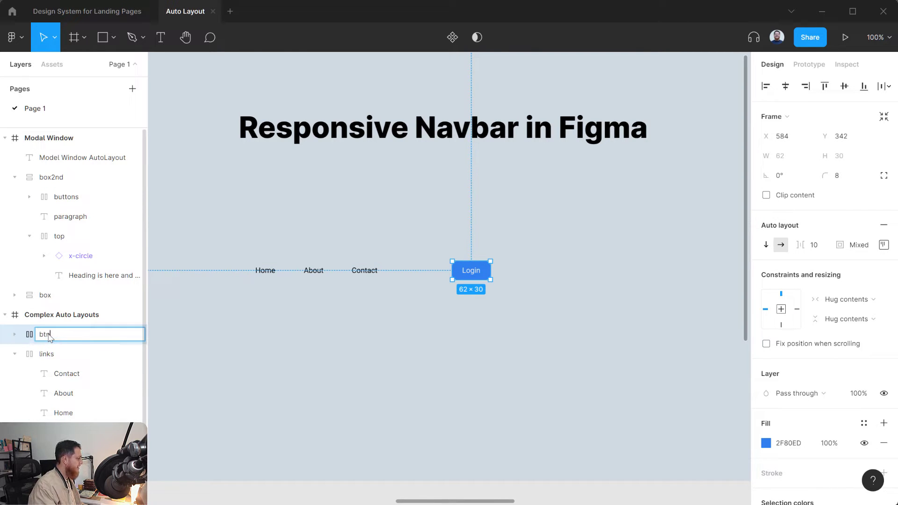
pyautogui.press('Return')
pyautogui.doubleClick(49, 335)
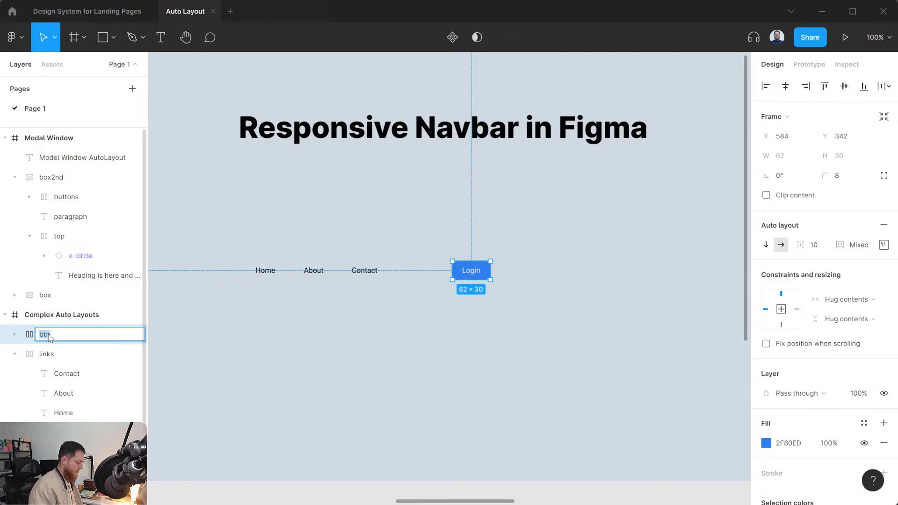
pyautogui.press('Return')
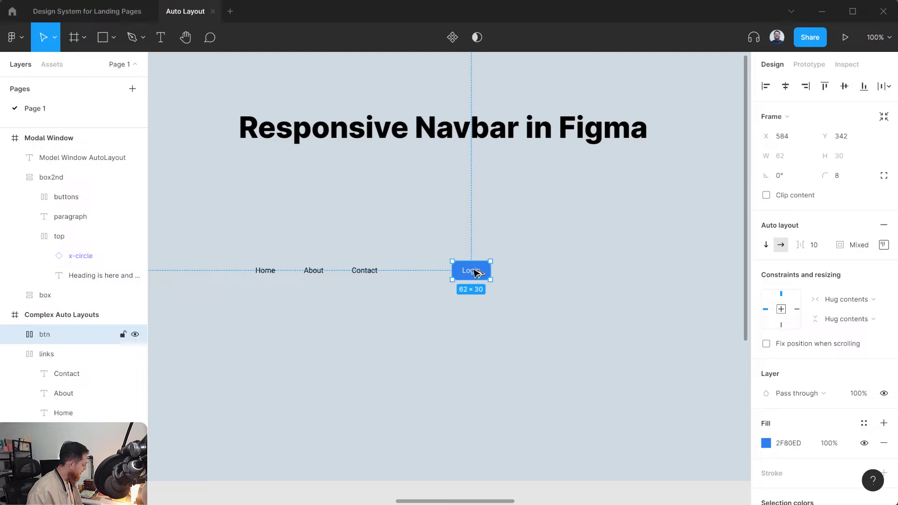
# Duplicate the Login button to its right and relabel the copy 'Signup'.
pyautogui.moveTo(477, 272); pyautogui.dragTo(523, 270)
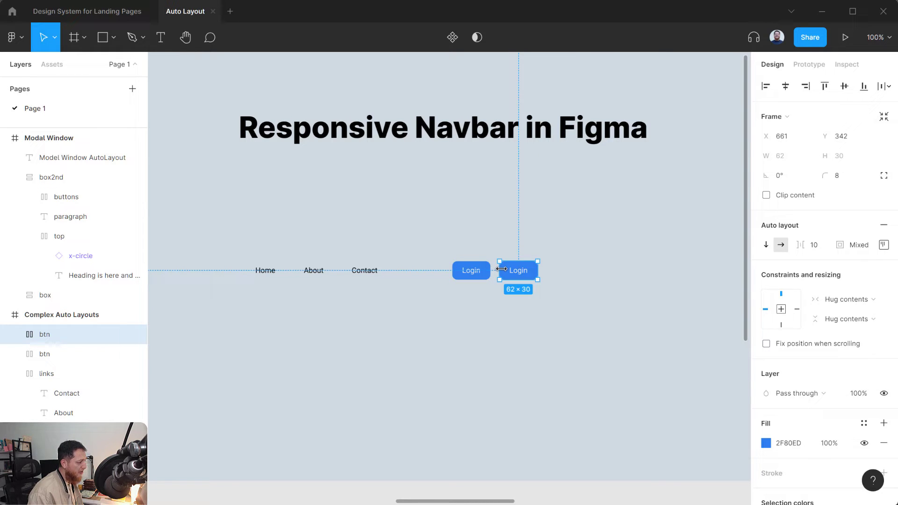
pyautogui.doubleClick(523, 274)
pyautogui.doubleClick(522, 276)
pyautogui.write('Signup')
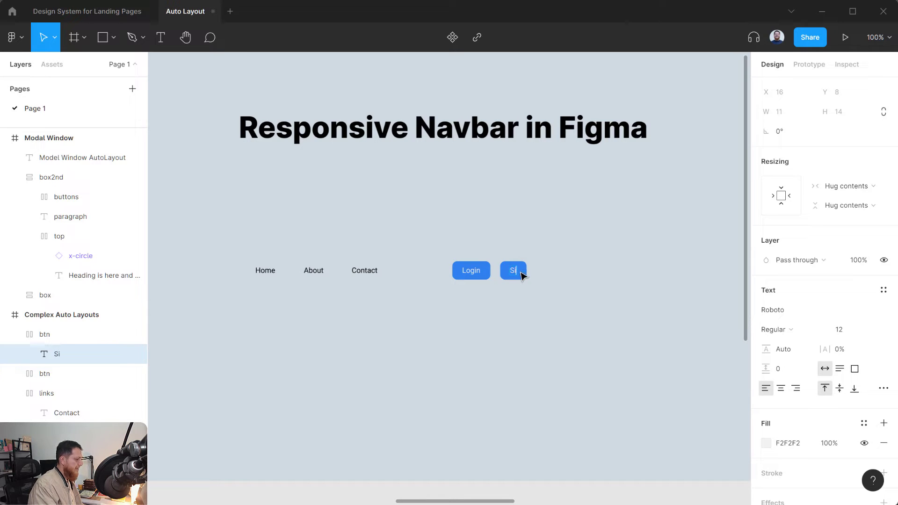
pyautogui.press('Escape')
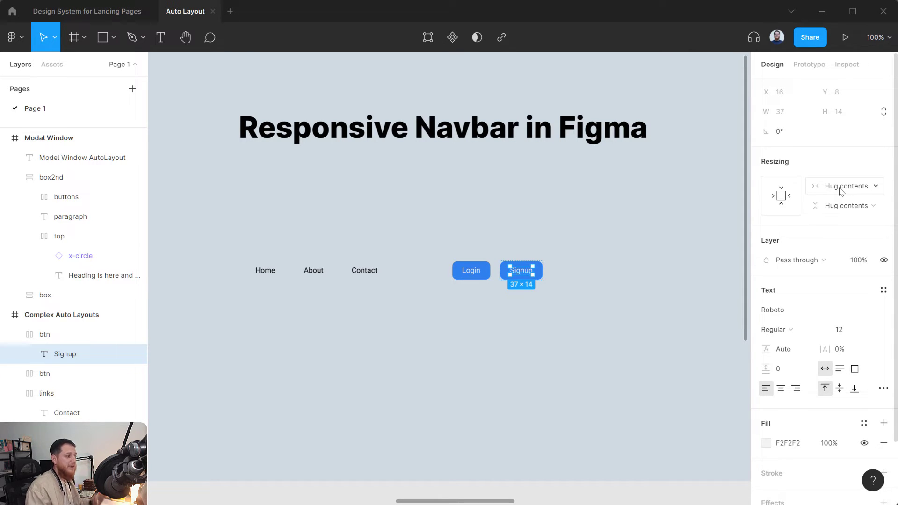
# Select the Signup button and inspect its item spacing and padding settings.
pyautogui.click(45, 339)
pyautogui.click(814, 247)
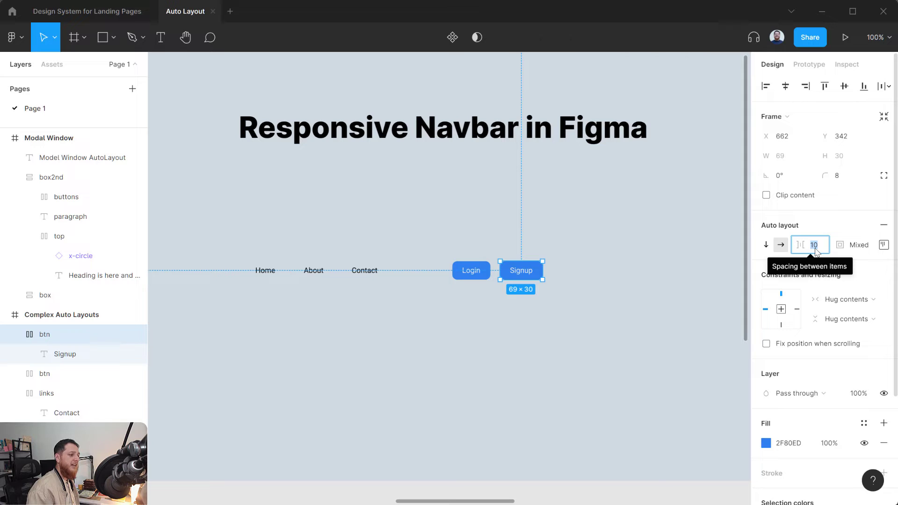
pyautogui.click(882, 245)
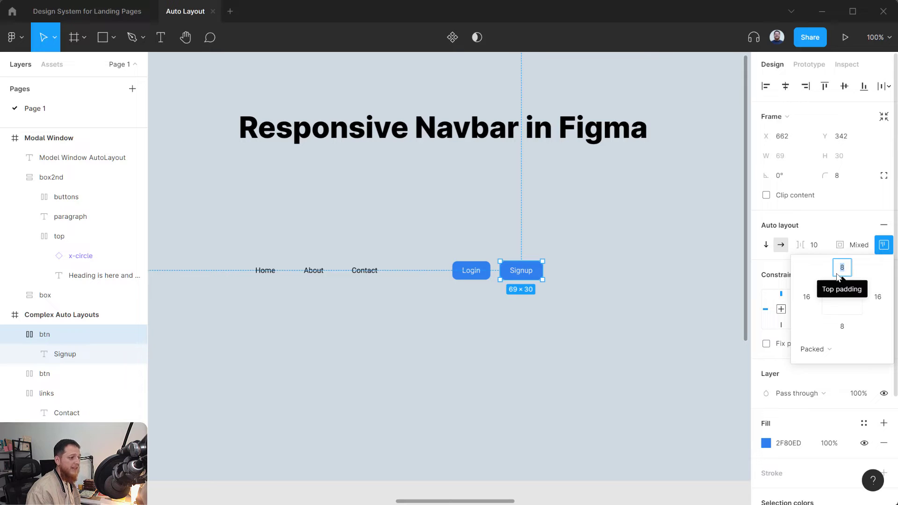
pyautogui.click(662, 322)
pyautogui.click(536, 277)
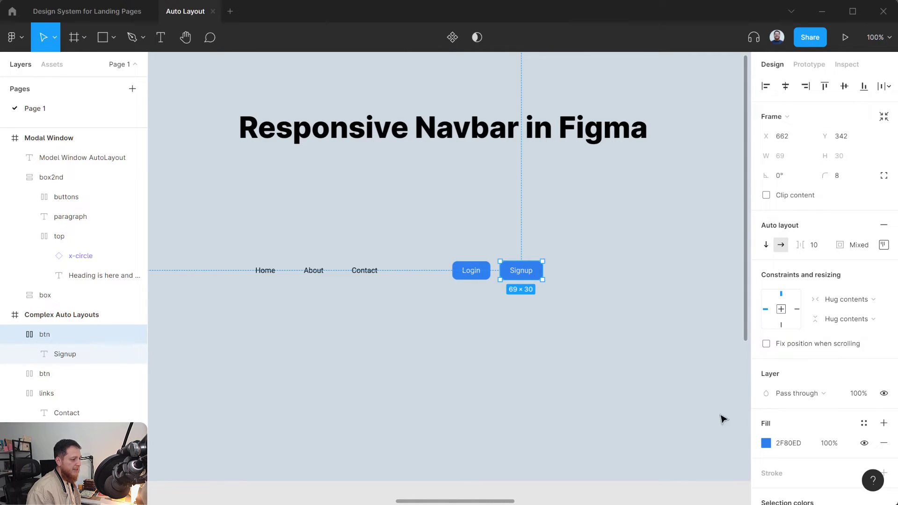
# Change the Signup button's fill to orange F2994A.
pyautogui.click(765, 443)
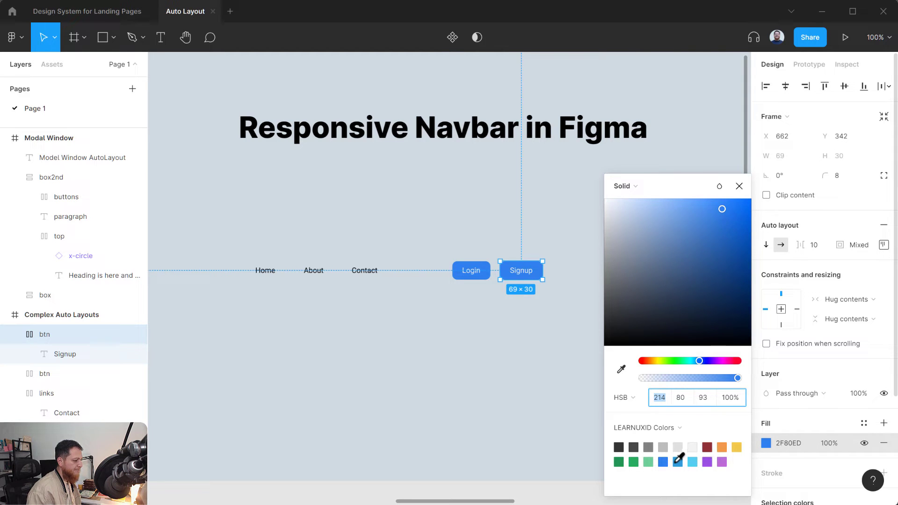
pyautogui.click(721, 447)
pyautogui.click(527, 364)
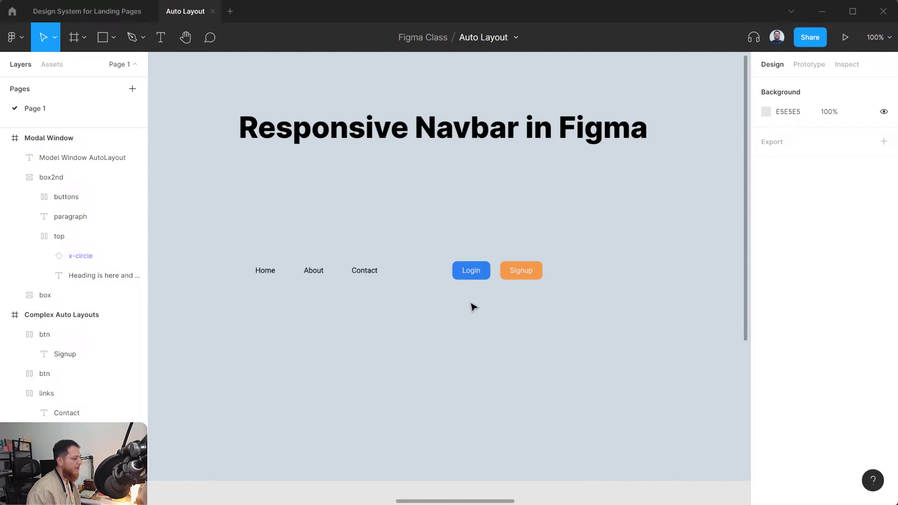
pyautogui.click(518, 271)
pyautogui.click(473, 275)
pyautogui.click(309, 273)
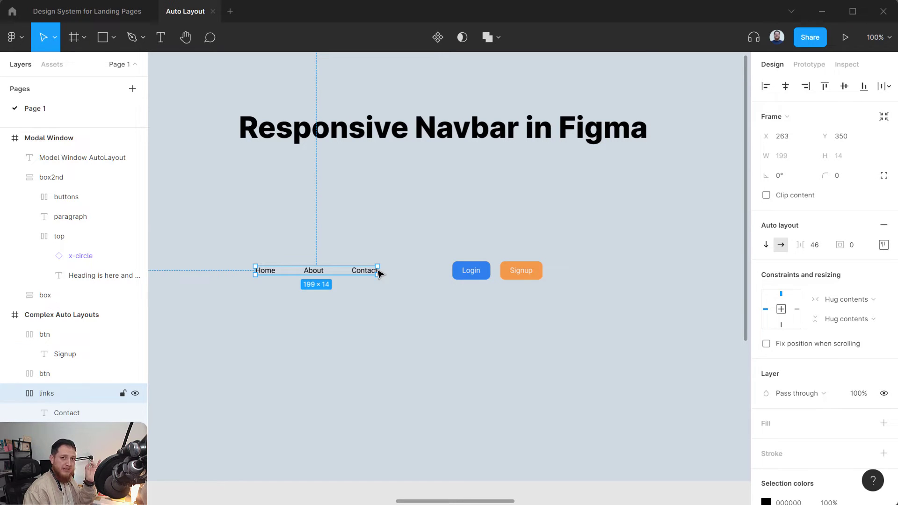
pyautogui.click(243, 266)
pyautogui.moveTo(235, 246); pyautogui.dragTo(561, 304)
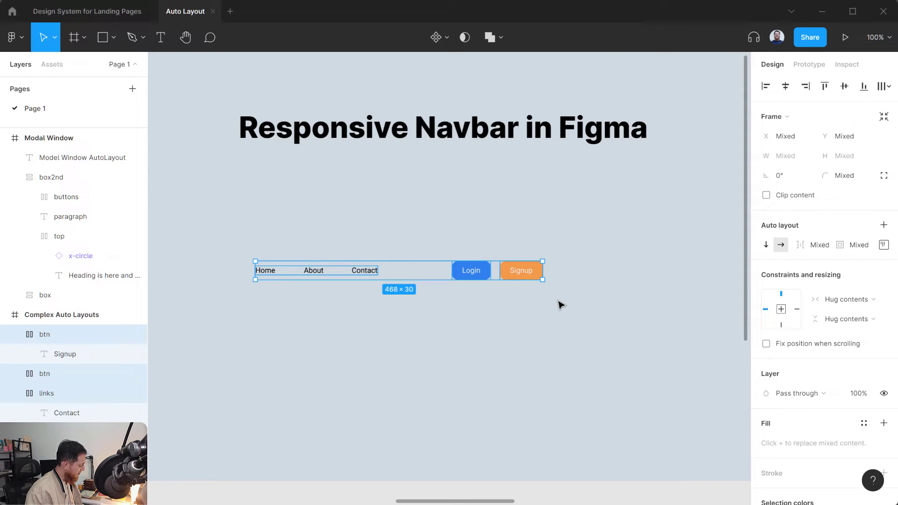
pyautogui.hotkey('shift', 'a')
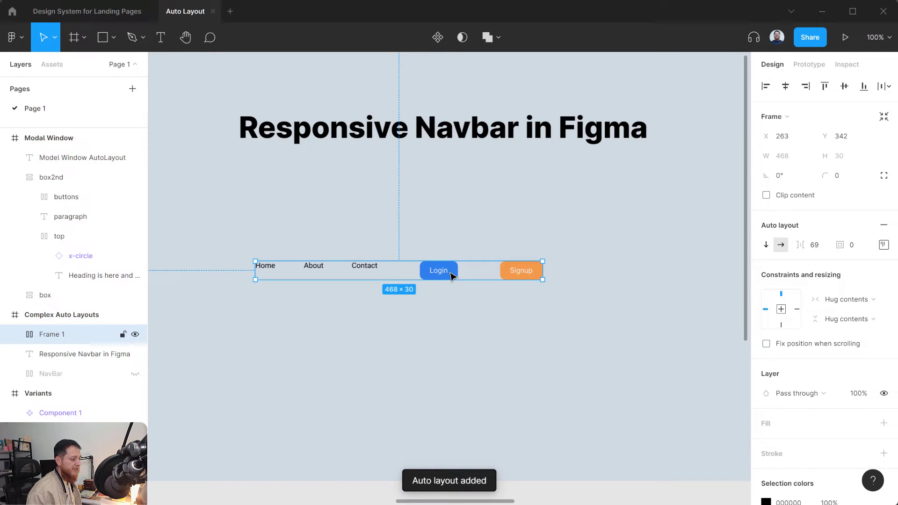
pyautogui.doubleClick(69, 334)
pyautogui.write('Navbar')
pyautogui.press('Return')
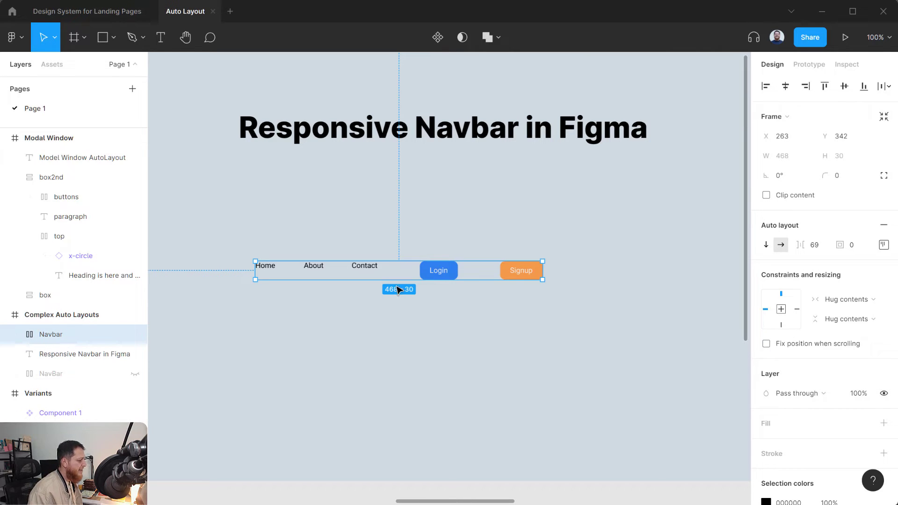
pyautogui.hotkey('ctrl', 'z')
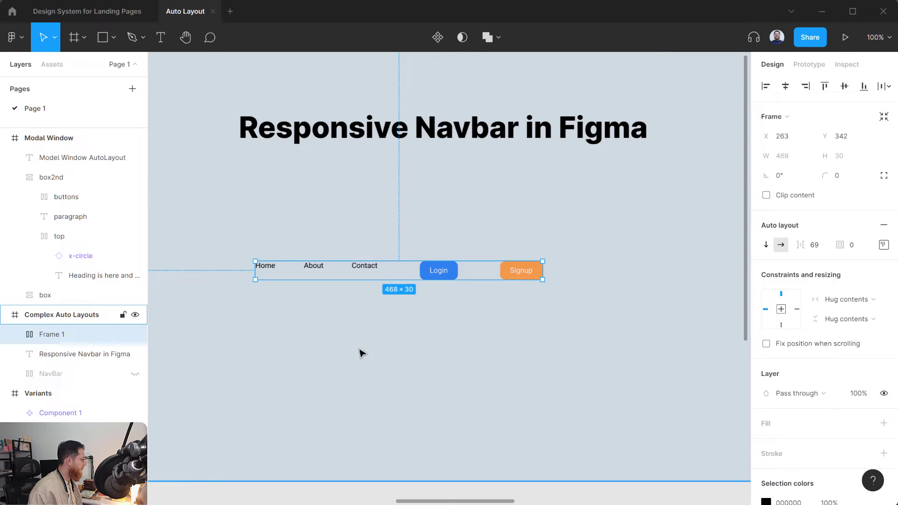
pyautogui.click(343, 338)
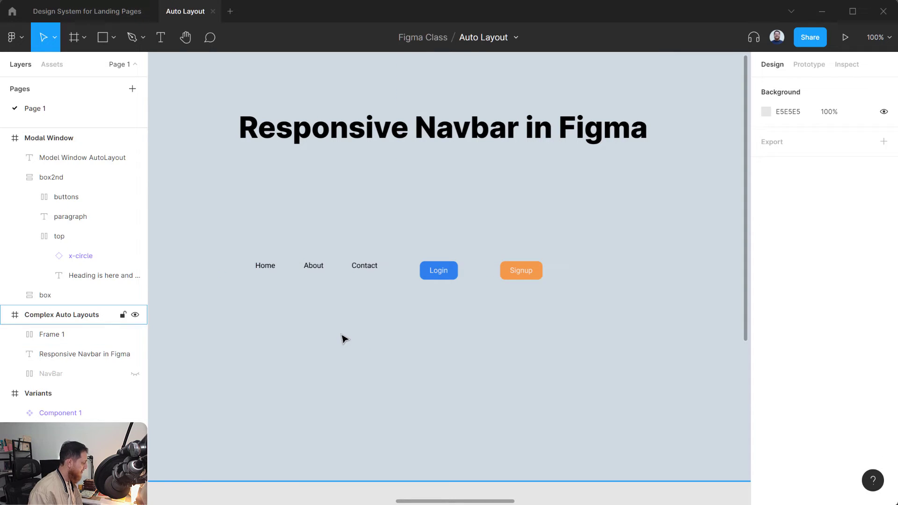
pyautogui.hotkey('ctrl', 'z')
pyautogui.press('Return')
# Wrap the Login and Signup buttons in an auto-layout frame named 'buttons'.
pyautogui.click(344, 338)
pyautogui.click(471, 274)
pyautogui.keyDown('shift'); pyautogui.click(526, 269); pyautogui.keyUp('shift')
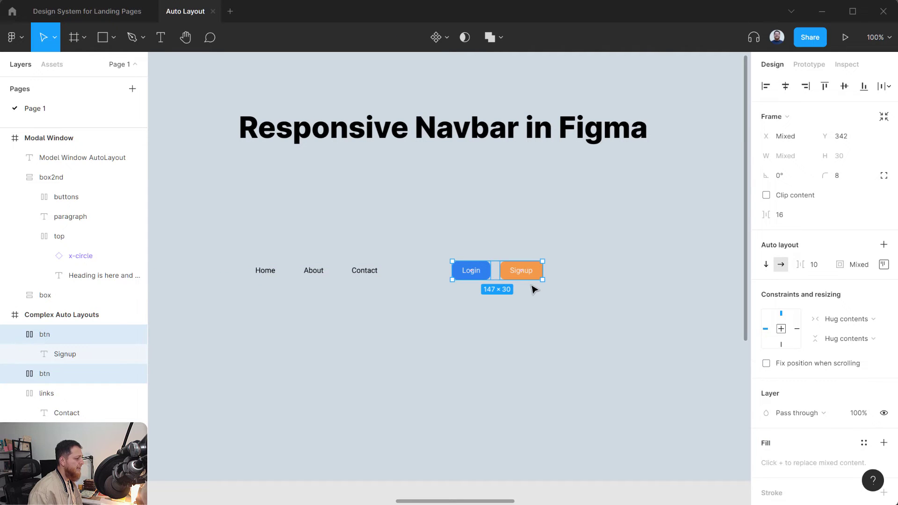
pyautogui.hotkey('shift', 'a')
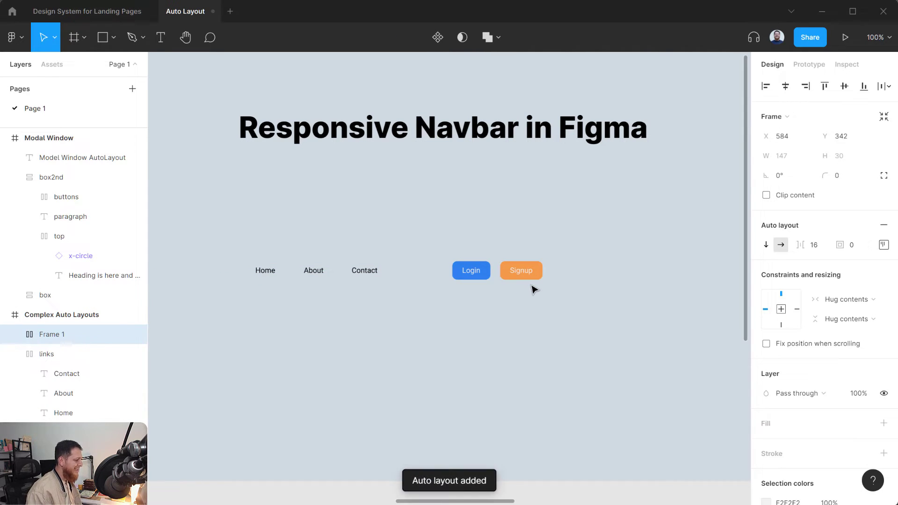
pyautogui.doubleClick(50, 334)
pyautogui.write('but')
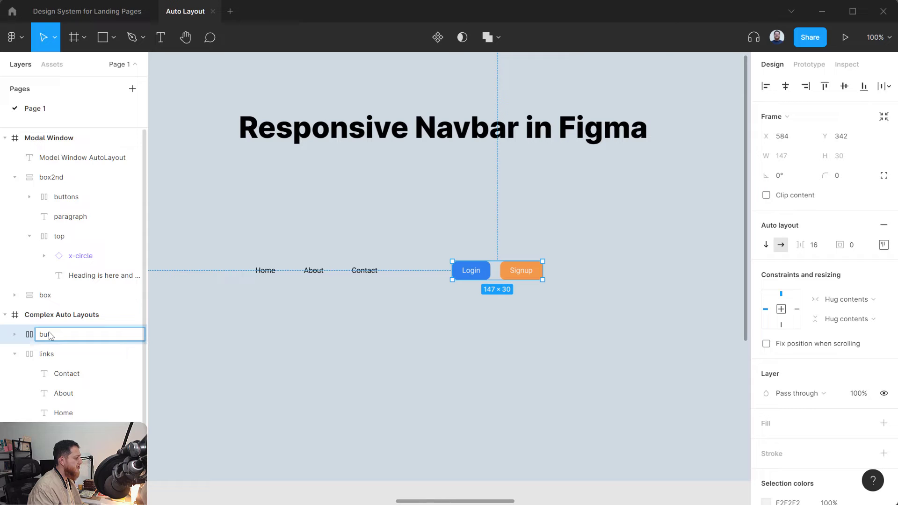
pyautogui.write('tons')
pyautogui.press('Return')
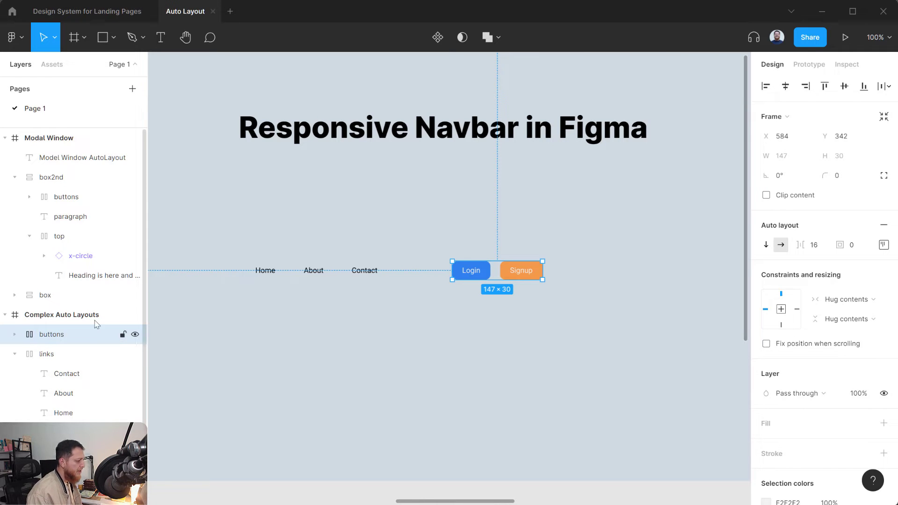
# Set the gap between the Login and Signup buttons to 12.
pyautogui.click(820, 249)
pyautogui.press('Up')
pyautogui.press('Up')
pyautogui.press('Up')
pyautogui.press('Up')
pyautogui.press('Up')
pyautogui.press('Up')
pyautogui.press('Up')
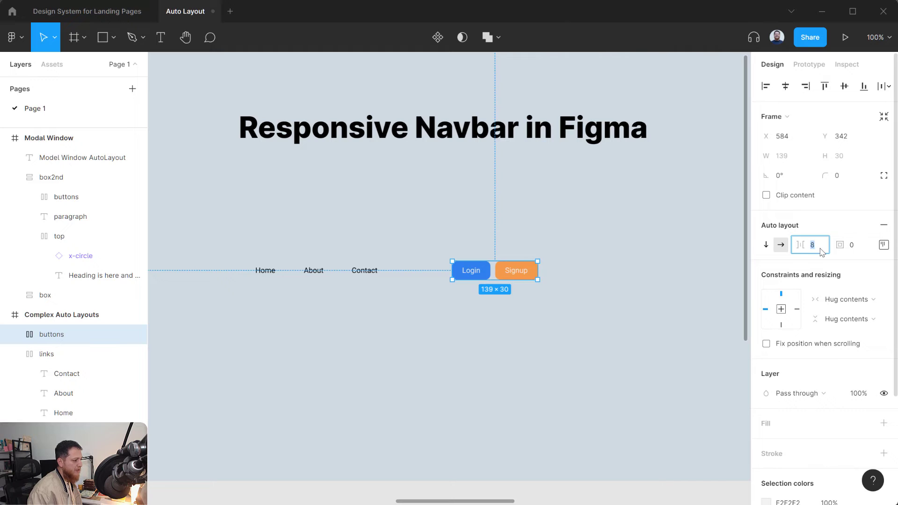
pyautogui.press('Down')
pyautogui.press('Down')
pyautogui.press('Down')
pyautogui.press('Down')
pyautogui.press('Down')
pyautogui.press('Down')
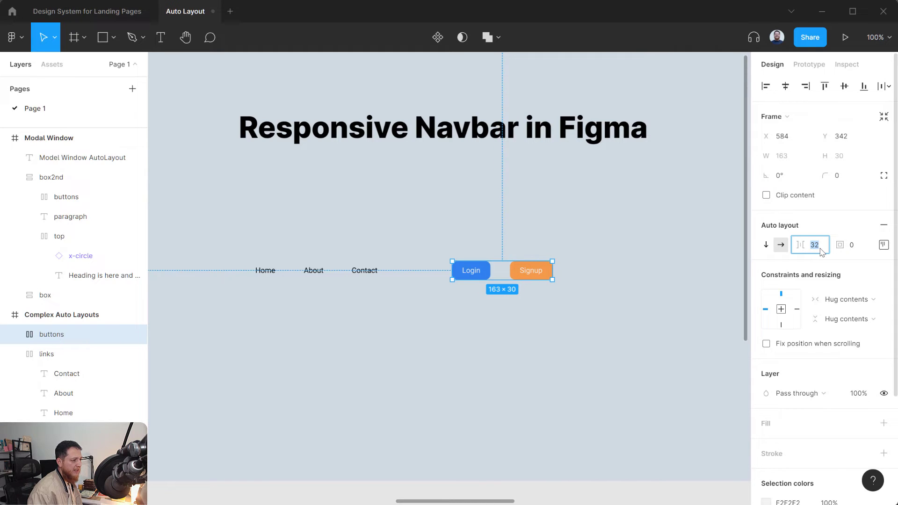
pyautogui.press('Down')
pyautogui.press('Down')
pyautogui.press('Down')
pyautogui.press('Down')
pyautogui.press('Down')
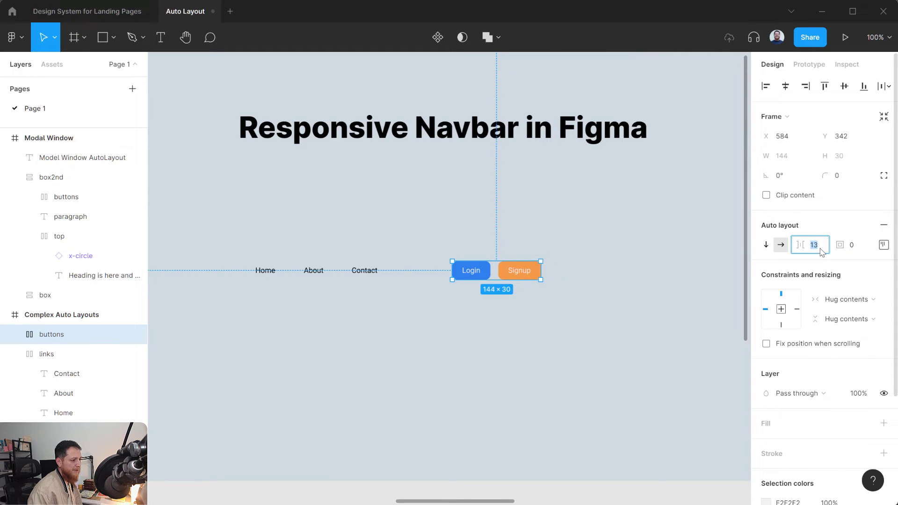
pyautogui.click(447, 356)
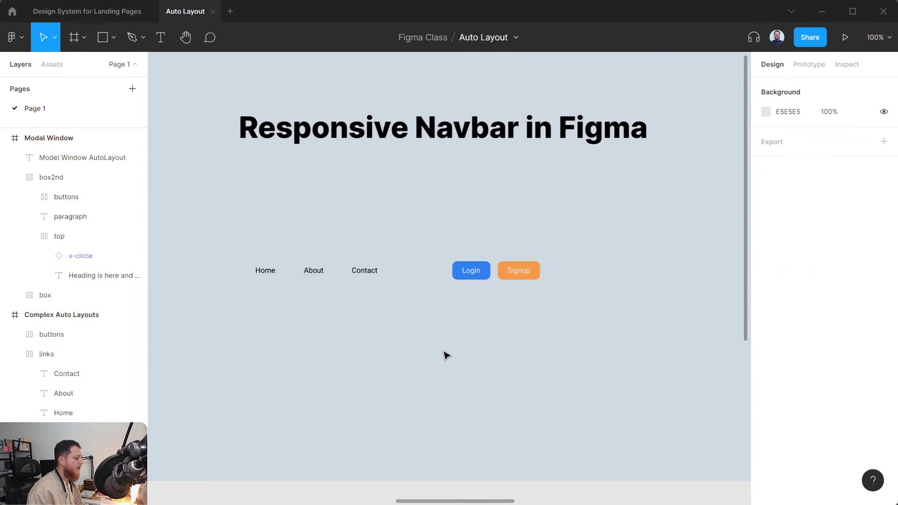
# Select the links group and the buttons frame together on the canvas.
pyautogui.click(459, 278)
pyautogui.click(14, 334)
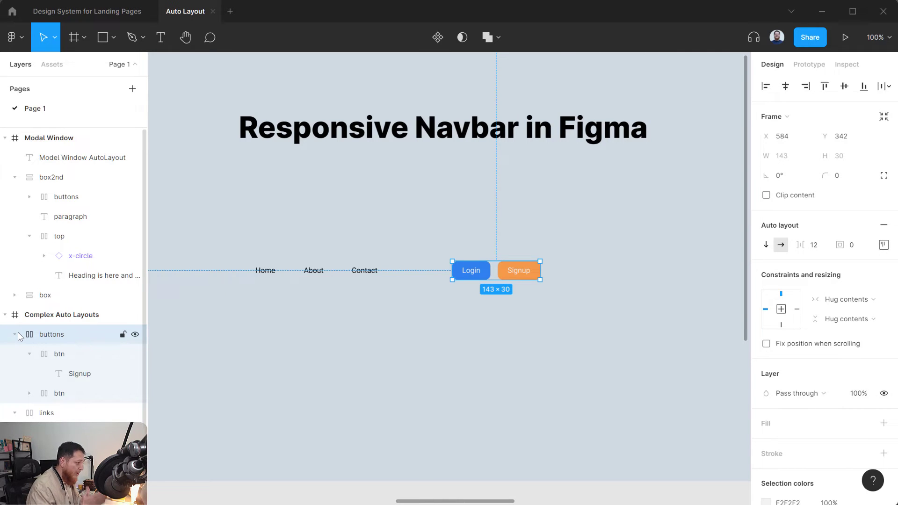
pyautogui.click(311, 273)
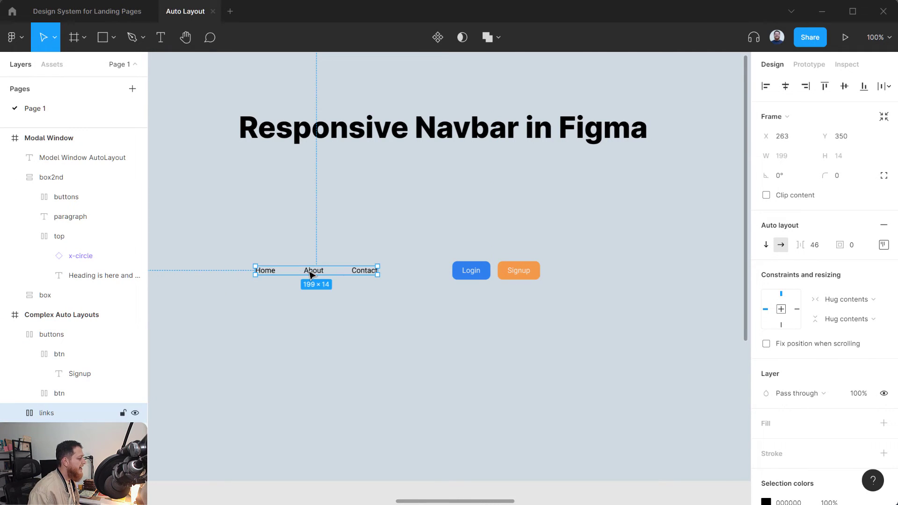
pyautogui.click(284, 319)
pyautogui.moveTo(223, 248); pyautogui.dragTo(556, 312)
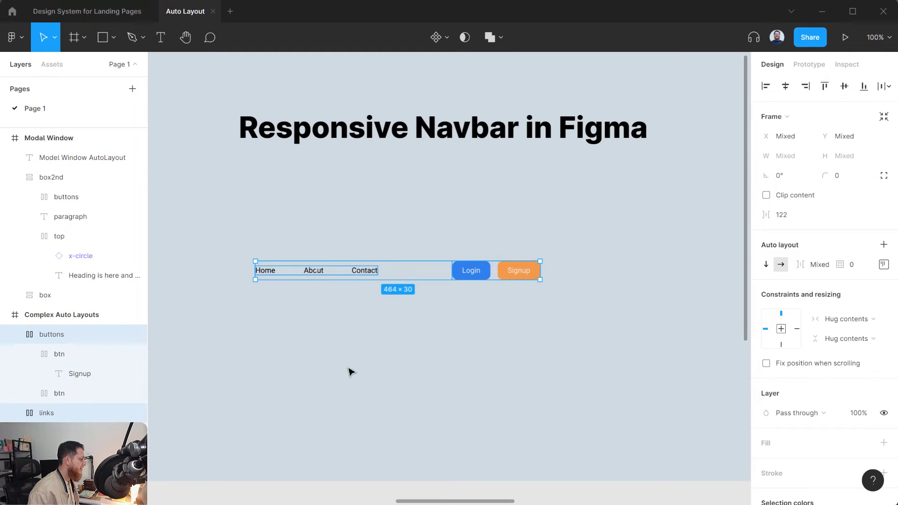
pyautogui.click(53, 337)
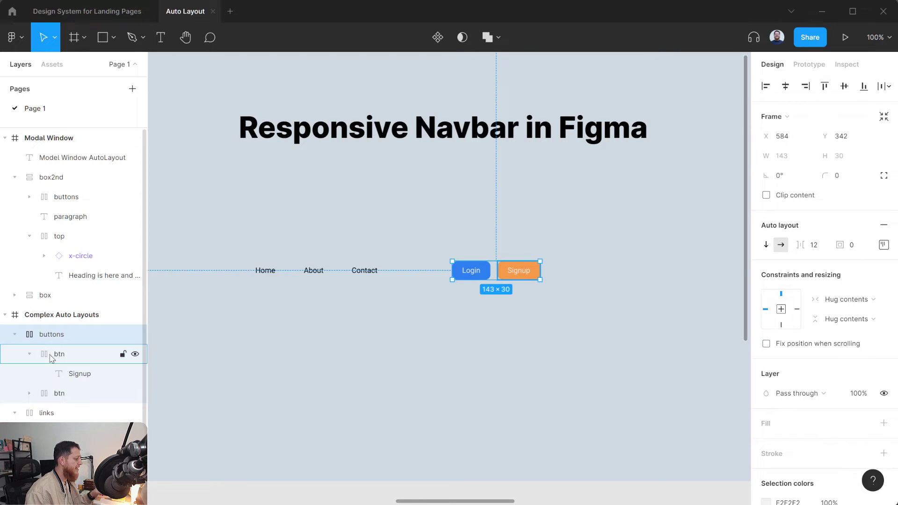
pyautogui.click(52, 356)
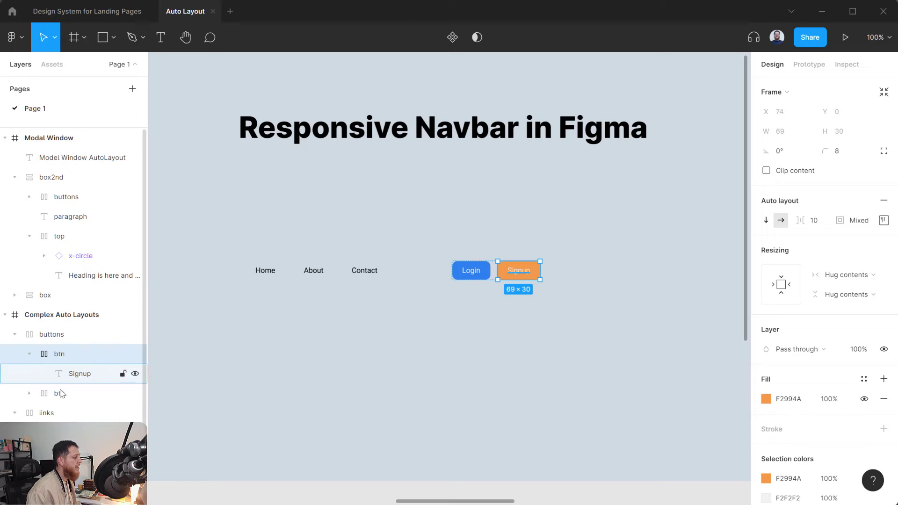
pyautogui.click(54, 414)
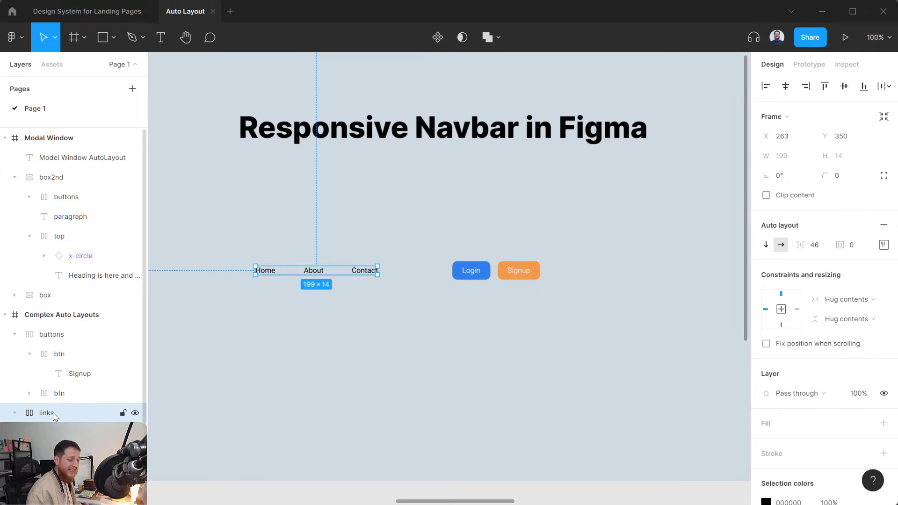
pyautogui.click(294, 385)
pyautogui.moveTo(218, 217); pyautogui.dragTo(570, 338)
# Wrap the selection in an auto-layout frame and name it Navbar.
pyautogui.hotkey('shift', 'a')
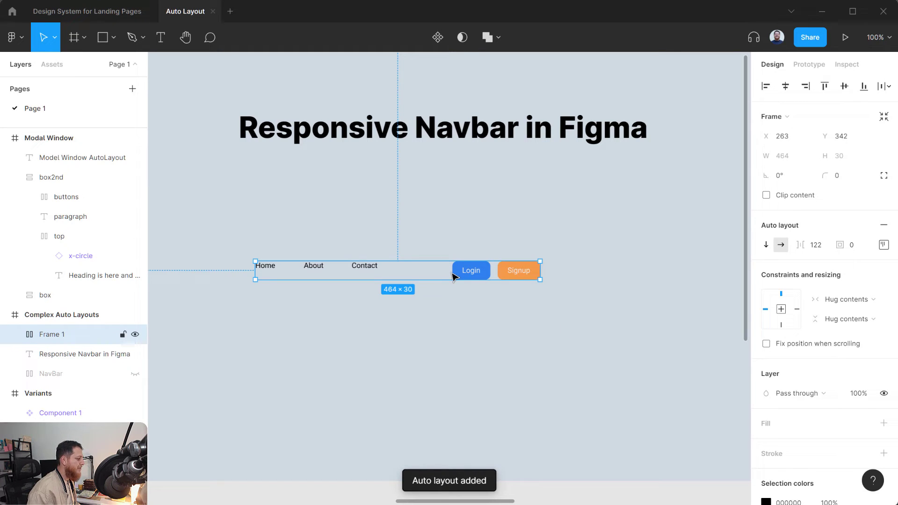
pyautogui.doubleClick(52, 334)
pyautogui.write('Navbar')
pyautogui.press('Return')
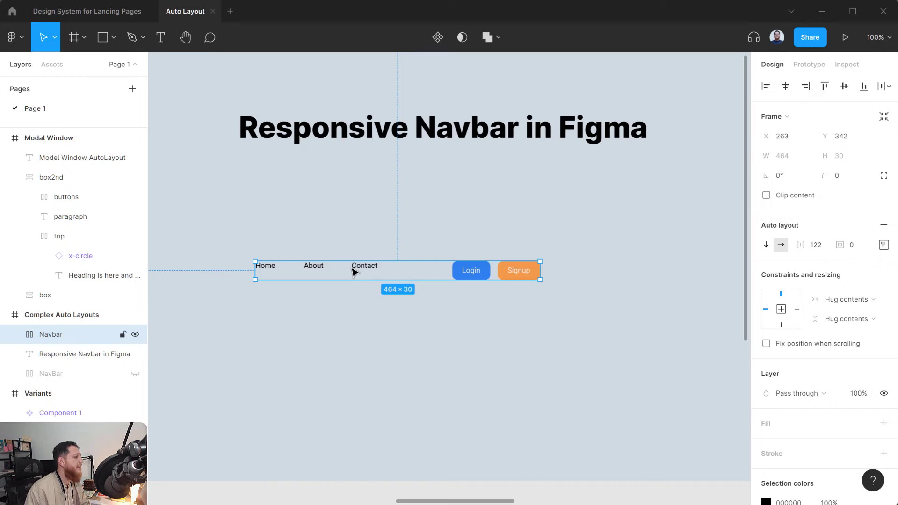
# Set the Navbar's item spacing to 121.
pyautogui.click(817, 245)
pyautogui.press('Down')
pyautogui.press('Down')
pyautogui.press('Down')
pyautogui.press('Down')
pyautogui.press('Down')
pyautogui.press('Down')
pyautogui.press('Down')
pyautogui.press('Down')
pyautogui.press('Down')
pyautogui.press('Down')
pyautogui.press('Down')
pyautogui.press('Down')
pyautogui.press('Down')
pyautogui.press('Down')
pyautogui.press('Down')
pyautogui.press('Down')
pyautogui.press('Down')
pyautogui.press('Down')
pyautogui.press('Down')
pyautogui.press('Down')
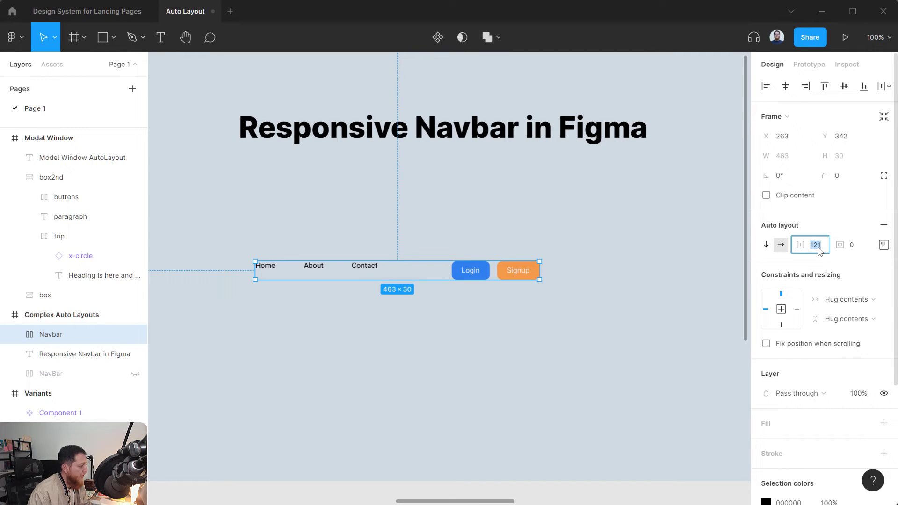
pyautogui.press('Down')
pyautogui.press('Down')
pyautogui.press('Down')
pyautogui.press('Down')
pyautogui.press('Down')
pyautogui.press('Down')
pyautogui.press('Down')
pyautogui.press('Down')
pyautogui.press('Down')
pyautogui.press('Down')
pyautogui.press('Down')
pyautogui.press('Down')
pyautogui.press('Down')
pyautogui.press('Down')
pyautogui.press('Down')
pyautogui.press('Down')
pyautogui.press('Down')
pyautogui.press('Down')
pyautogui.press('Down')
pyautogui.press('Down')
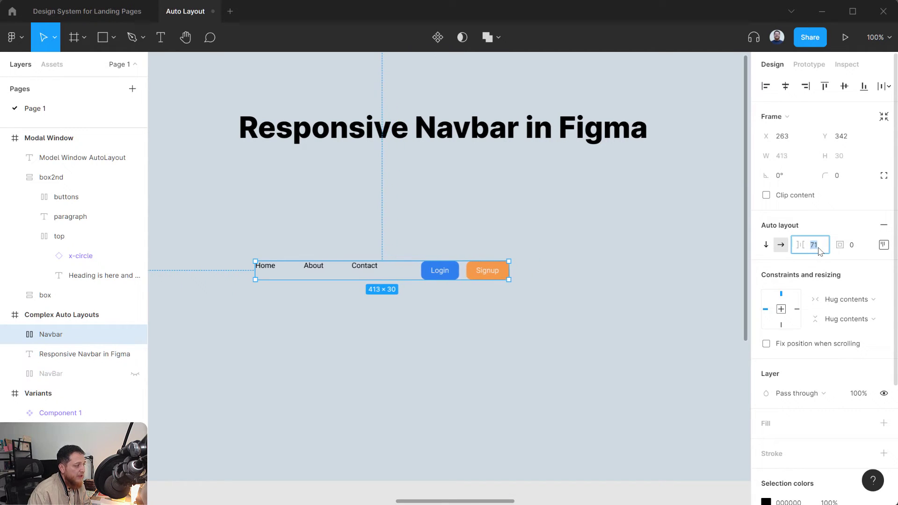
pyautogui.write('121')
pyautogui.press('Return')
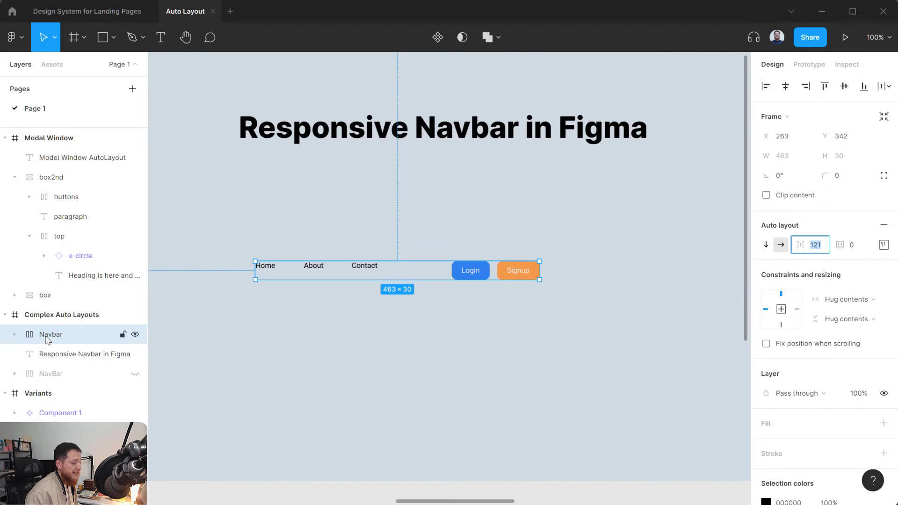
# Align the Navbar items to the left and vertically centred.
pyautogui.click(883, 245)
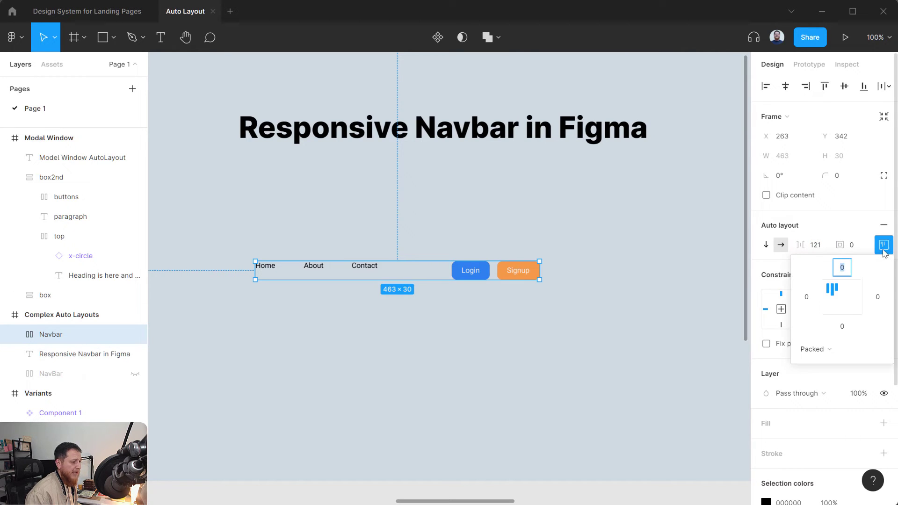
pyautogui.click(844, 301)
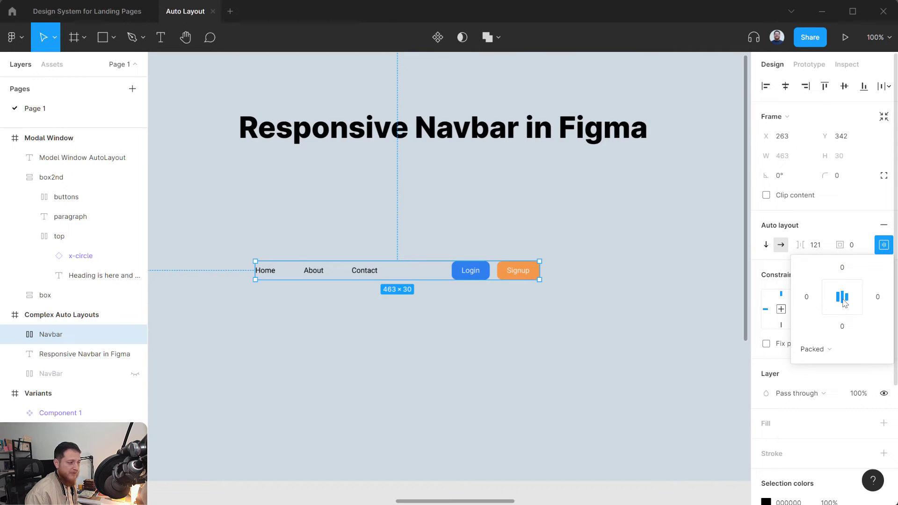
pyautogui.click(831, 290)
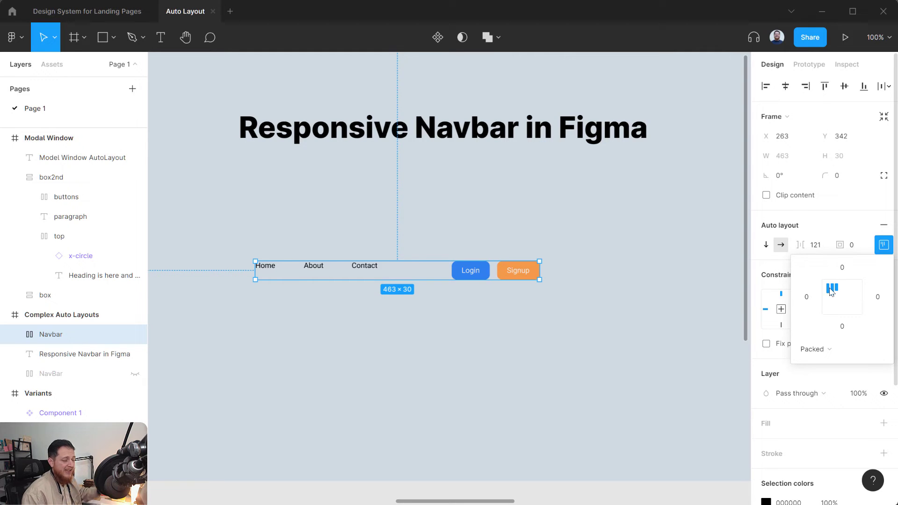
pyautogui.click(831, 307)
pyautogui.click(852, 307)
pyautogui.click(841, 307)
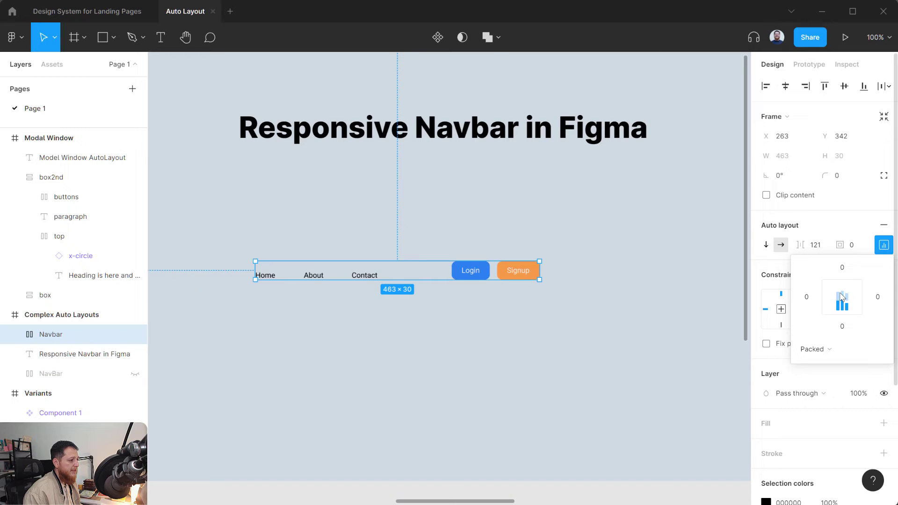
pyautogui.click(842, 296)
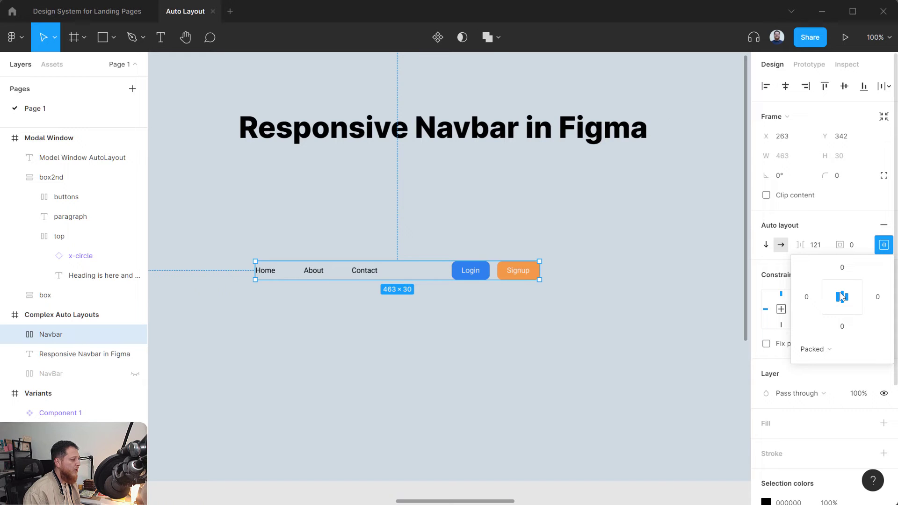
pyautogui.click(827, 300)
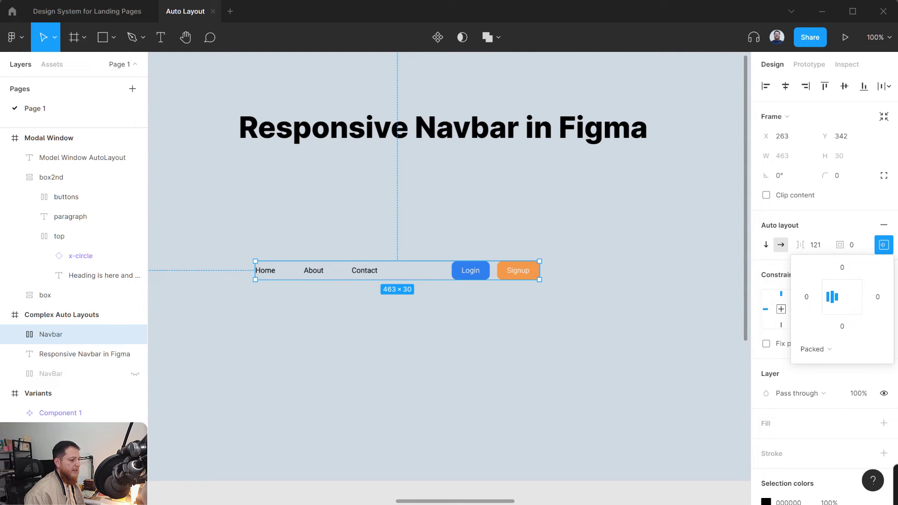
# Give the Navbar frame a white FFFFFF fill.
pyautogui.click(455, 345)
pyautogui.click(387, 275)
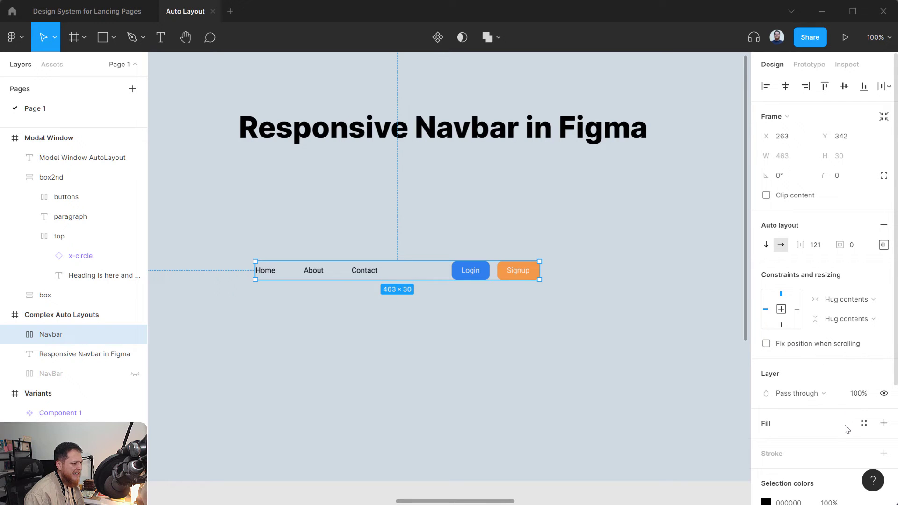
pyautogui.click(883, 423)
pyautogui.scroll(-3, 837, 433)
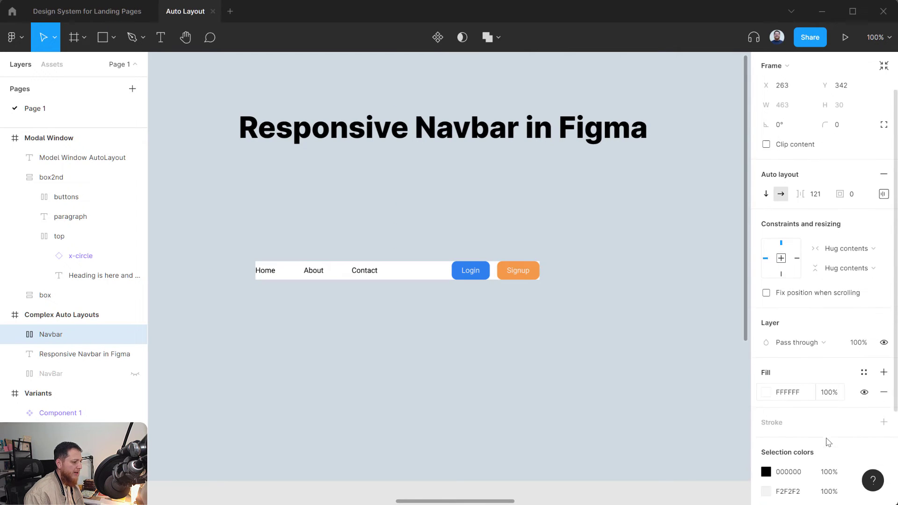
pyautogui.scroll(-3, 819, 426)
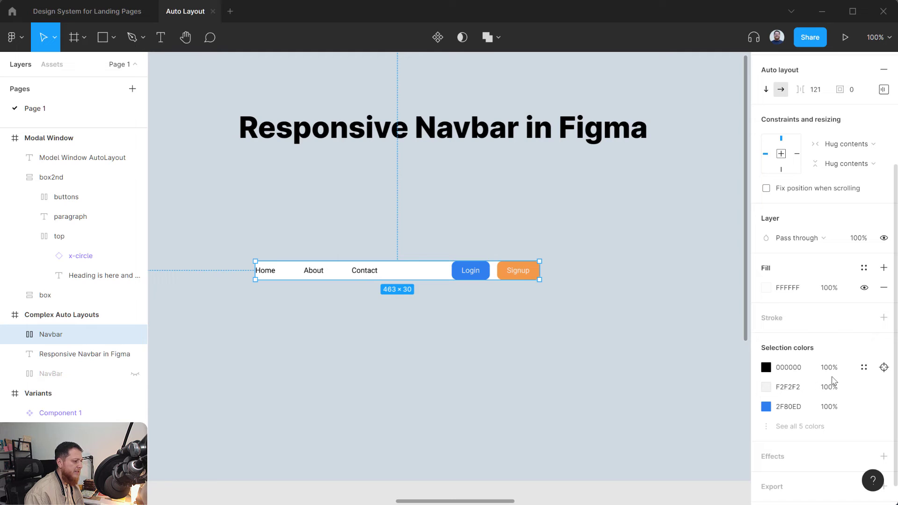
pyautogui.scroll(5, 811, 274)
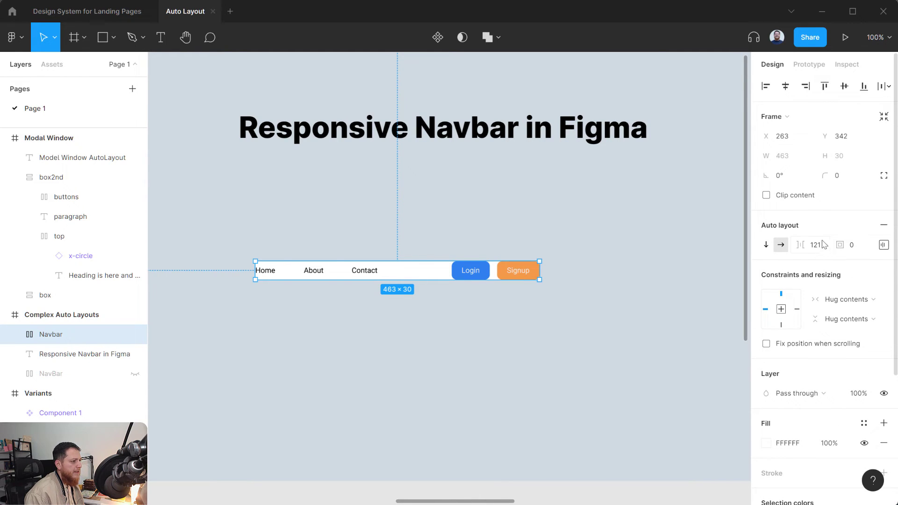
# Set the Navbar's corner radius to 8.
pyautogui.click(837, 178)
pyautogui.write('8')
pyautogui.press('Return')
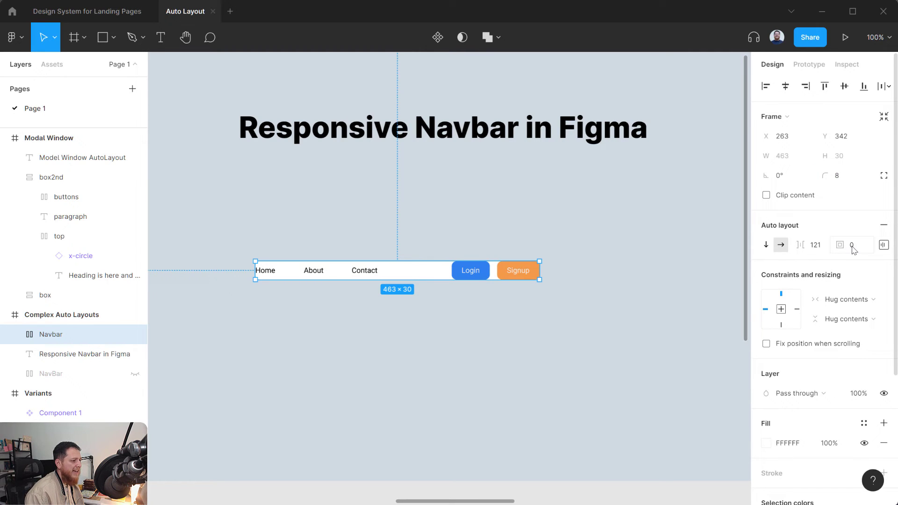
# Set the Navbar's top and bottom padding to 16.
pyautogui.click(884, 244)
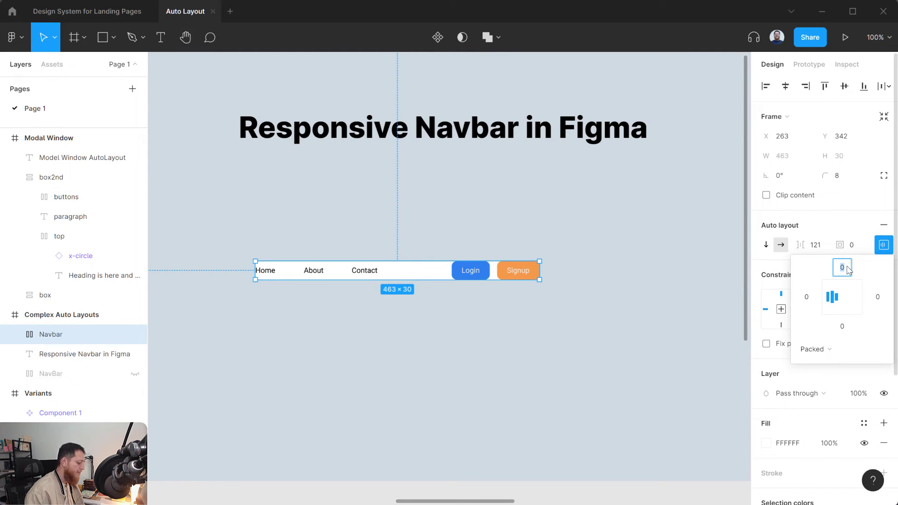
pyautogui.write('16')
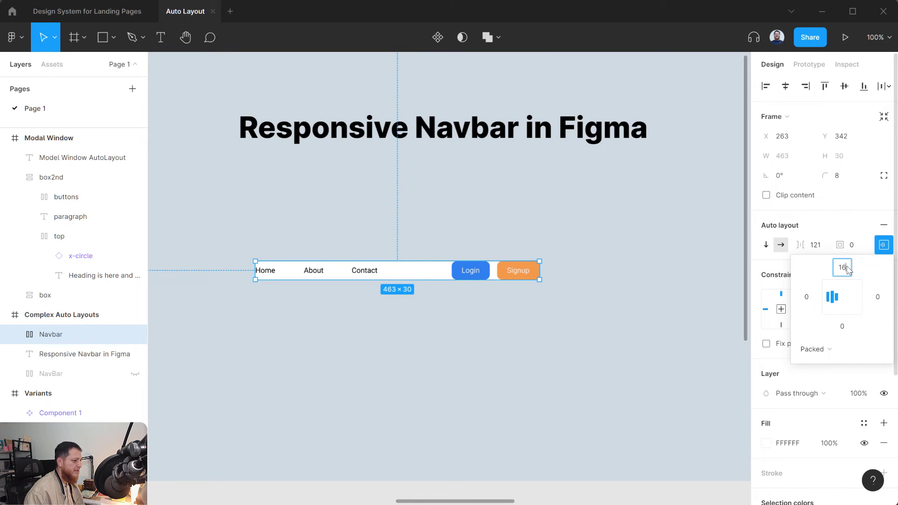
pyautogui.press('Return')
pyautogui.click(845, 328)
pyautogui.write('16')
pyautogui.press('Return')
# Set the Navbar's right and left padding to 24.
pyautogui.click(877, 297)
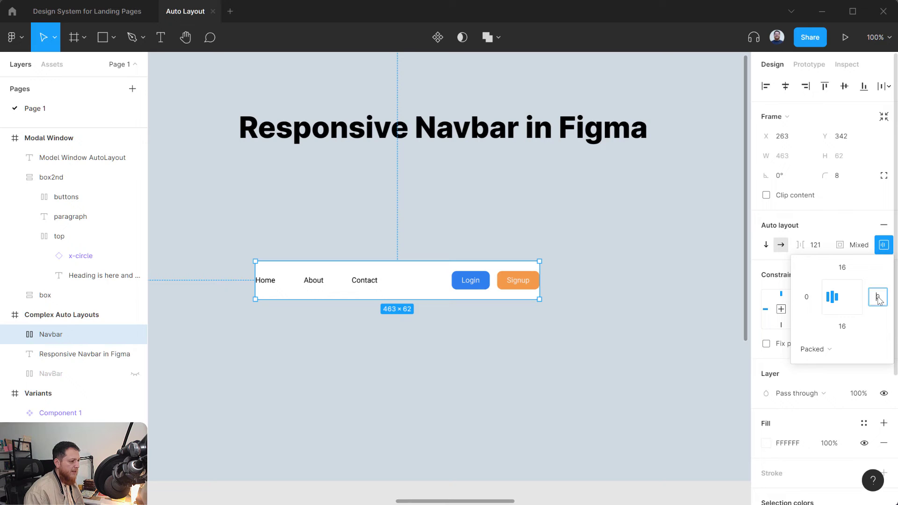
pyautogui.write('24')
pyautogui.press('Return')
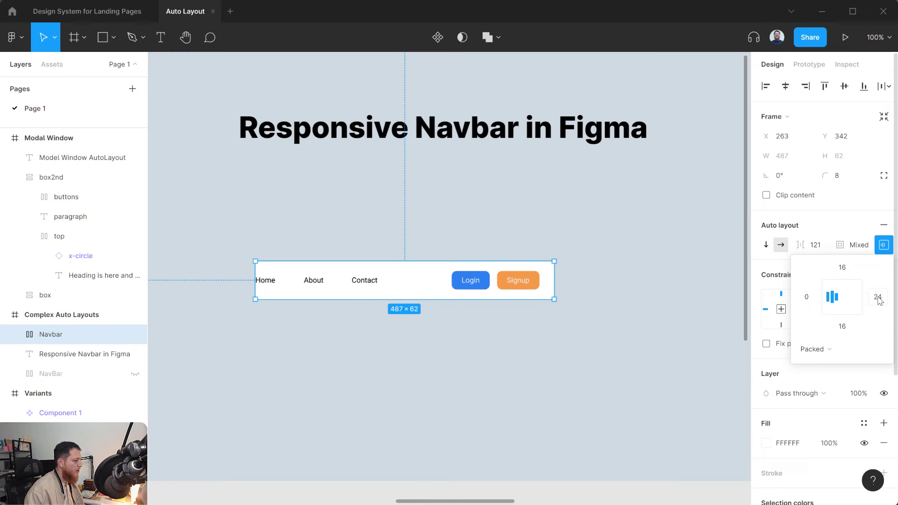
pyautogui.click(805, 298)
pyautogui.write('24')
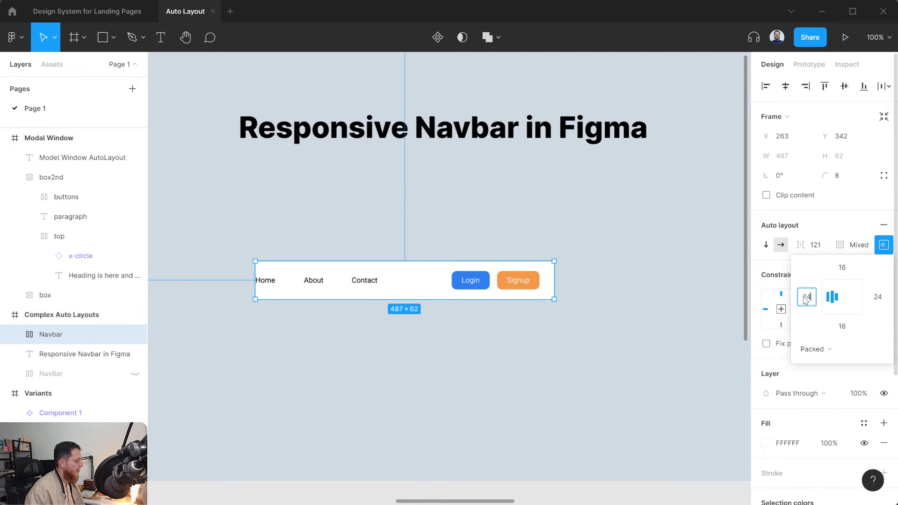
pyautogui.press('Return')
pyautogui.click(504, 384)
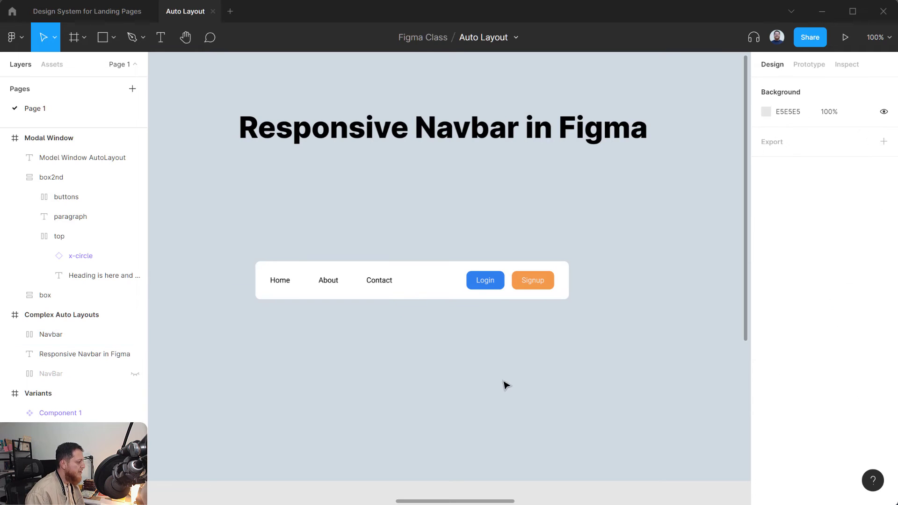
# Drag the Navbar's right edge to a fixed width of 679 px, keeping spacing at 121.
pyautogui.click(442, 293)
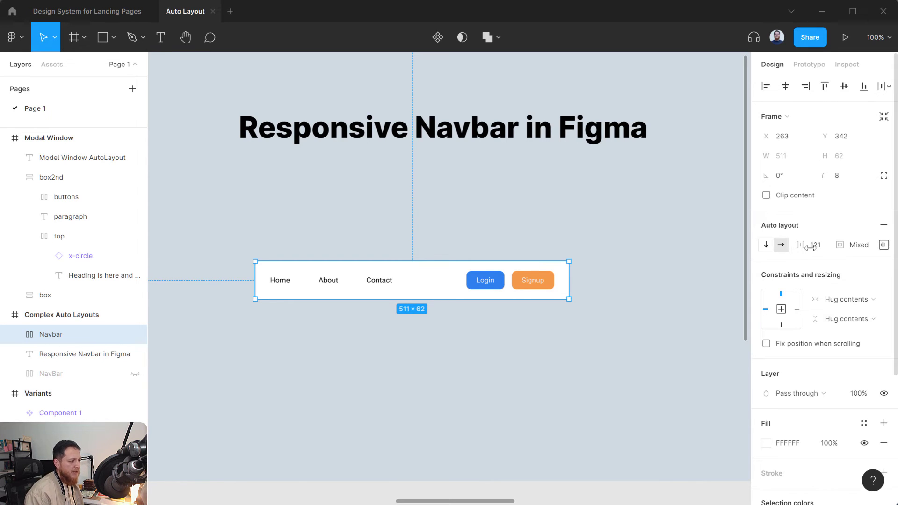
pyautogui.click(883, 245)
pyautogui.click(882, 246)
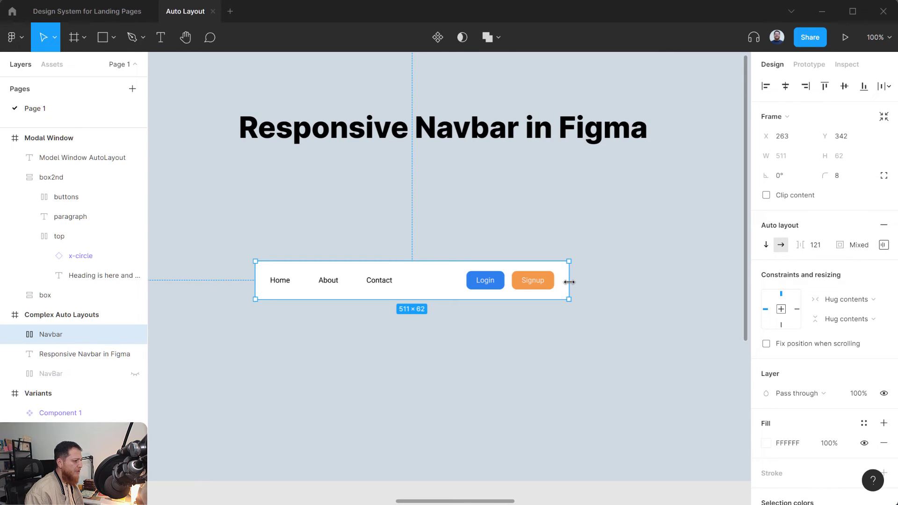
pyautogui.moveTo(569, 282); pyautogui.dragTo(672, 282)
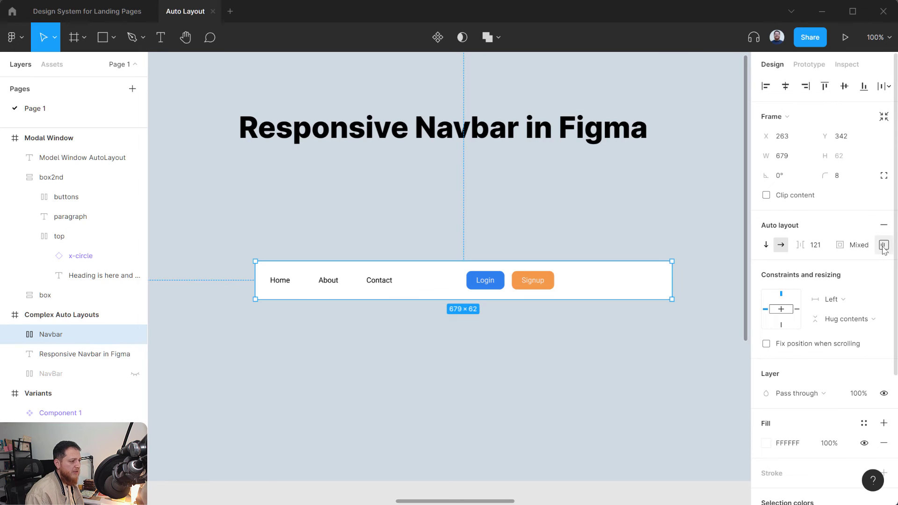
pyautogui.click(821, 251)
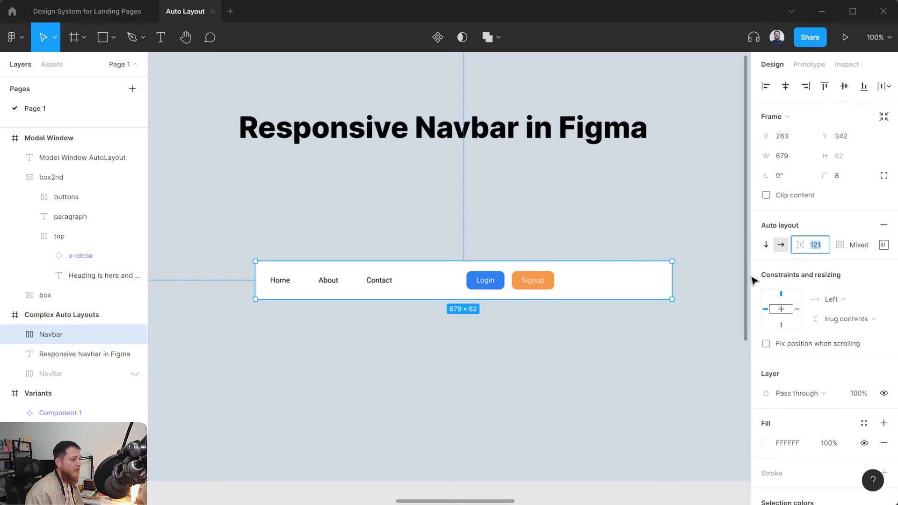
pyautogui.click(487, 286)
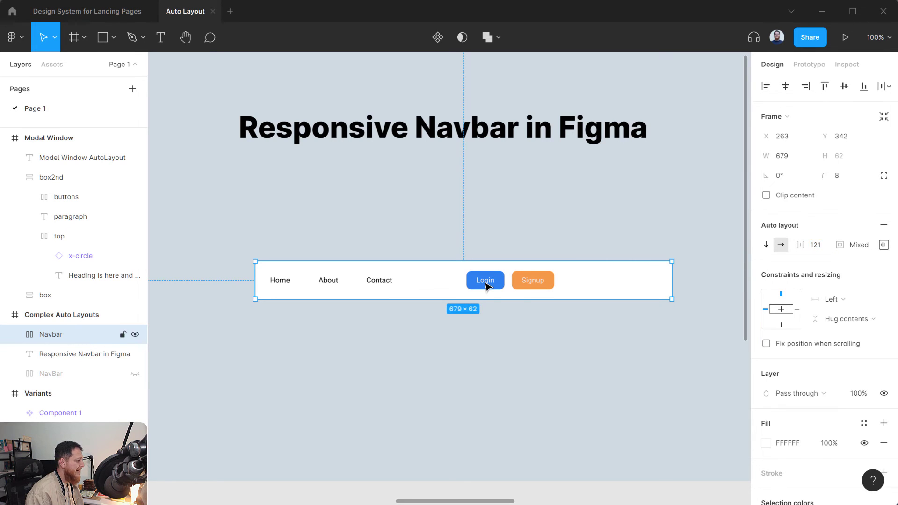
pyautogui.click(487, 286)
pyautogui.click(355, 274)
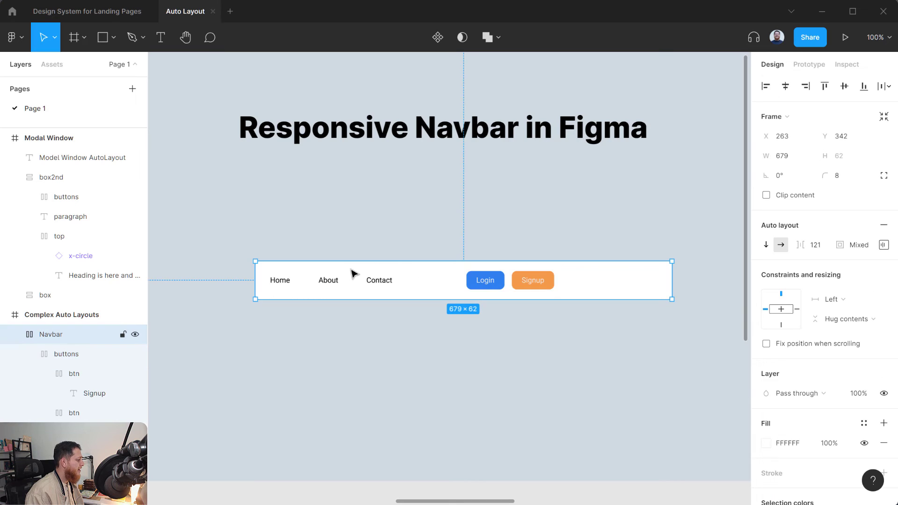
# Revert the Navbar's fixed width so it hugs its contents again.
pyautogui.click(883, 247)
pyautogui.click(833, 352)
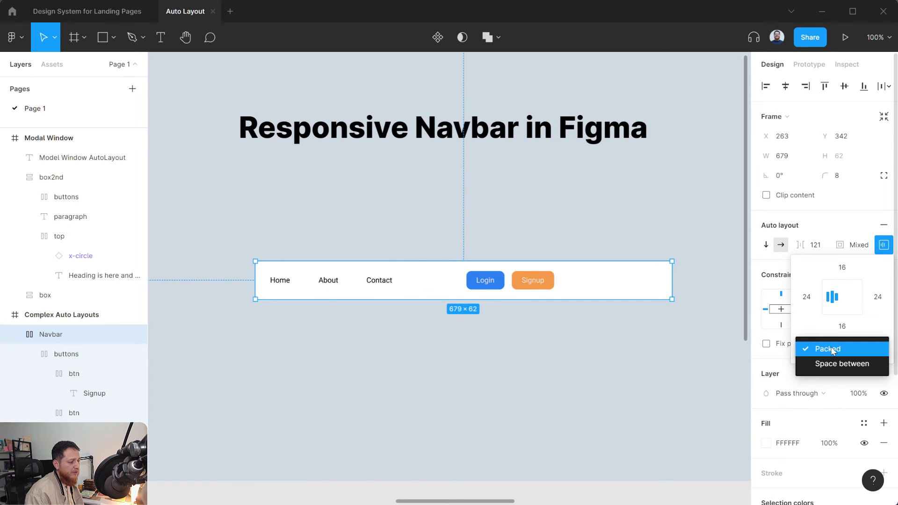
pyautogui.click(630, 382)
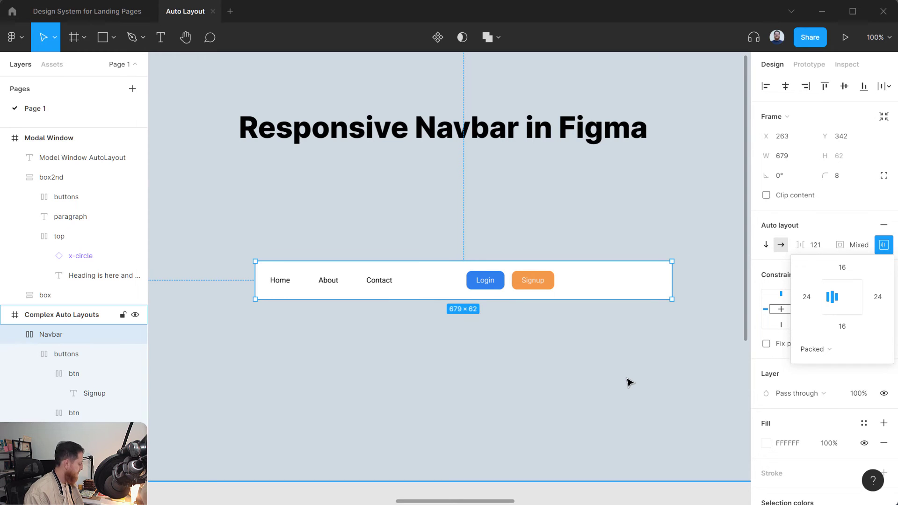
pyautogui.press('Return')
pyautogui.hotkey('shift', 'Return')
pyautogui.hotkey('ctrl', 'alt', 'shift', 'r')
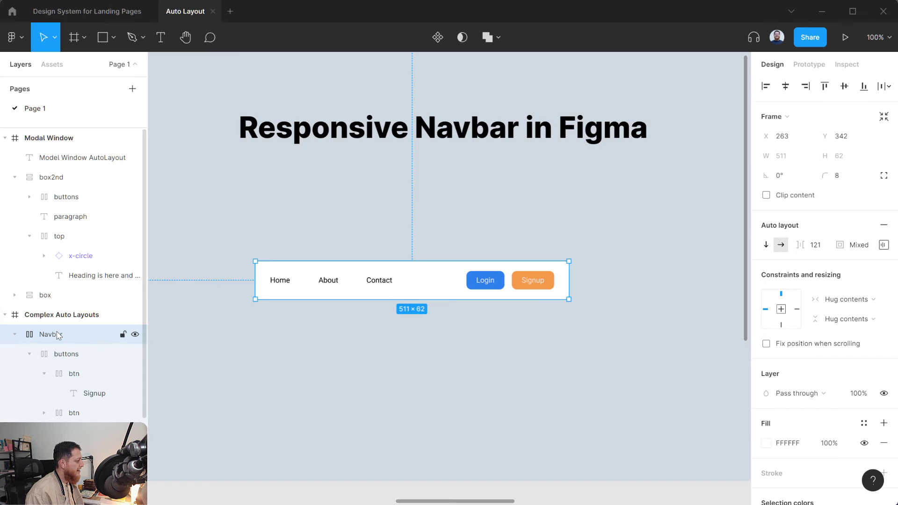
# Switch the Navbar's item spacing to Space between and widen it to 677 px.
pyautogui.click(884, 245)
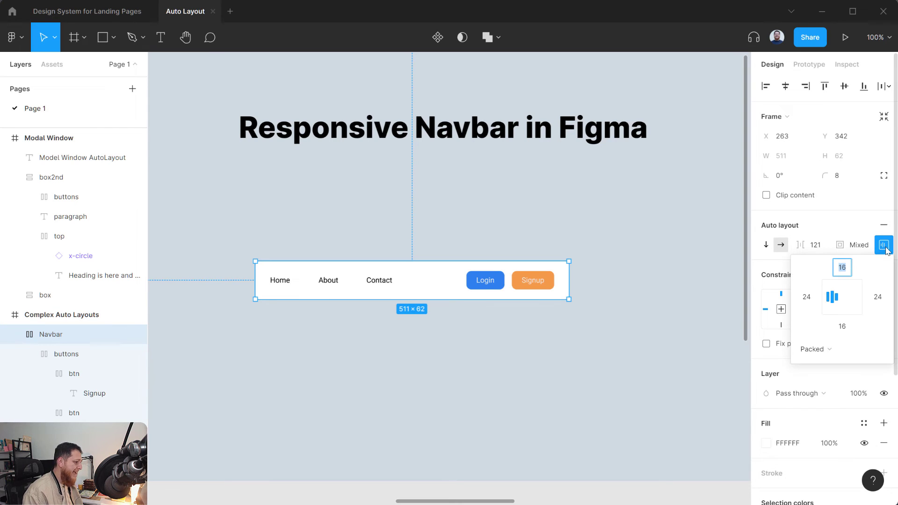
pyautogui.click(837, 353)
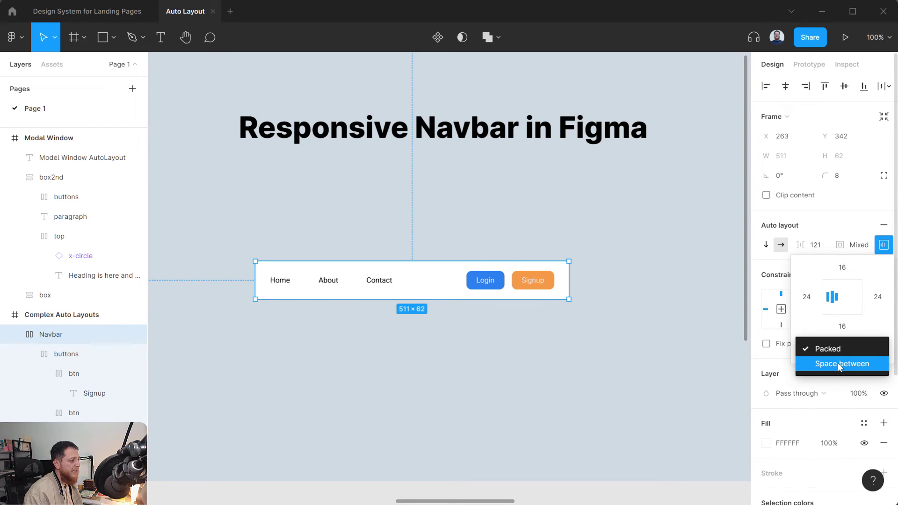
pyautogui.click(837, 363)
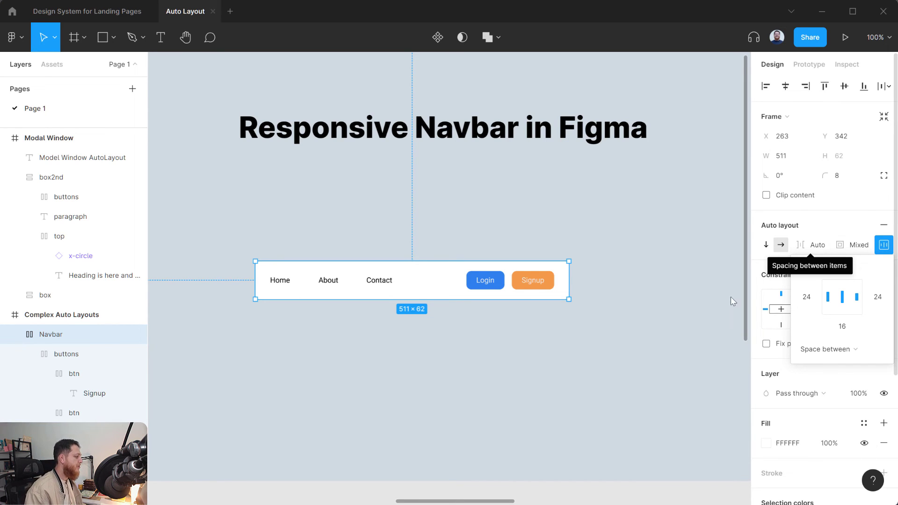
pyautogui.moveTo(570, 282); pyautogui.dragTo(672, 296)
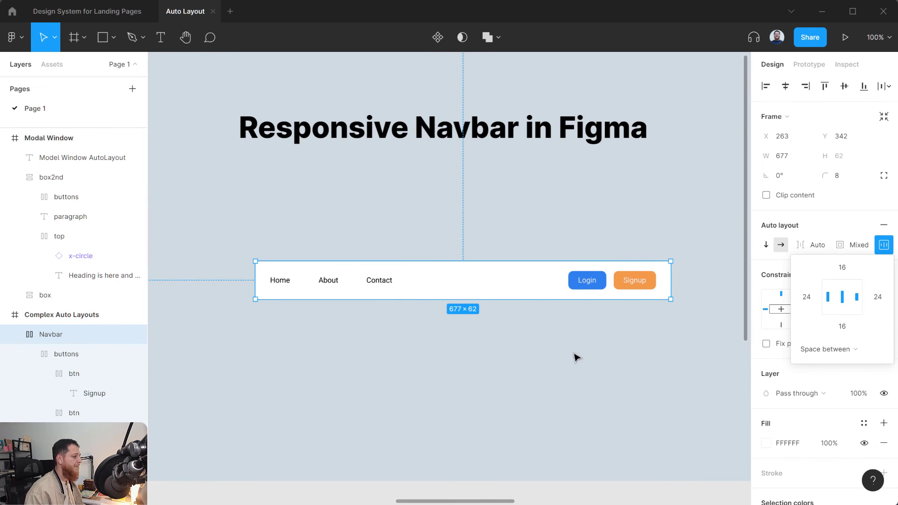
pyautogui.click(394, 387)
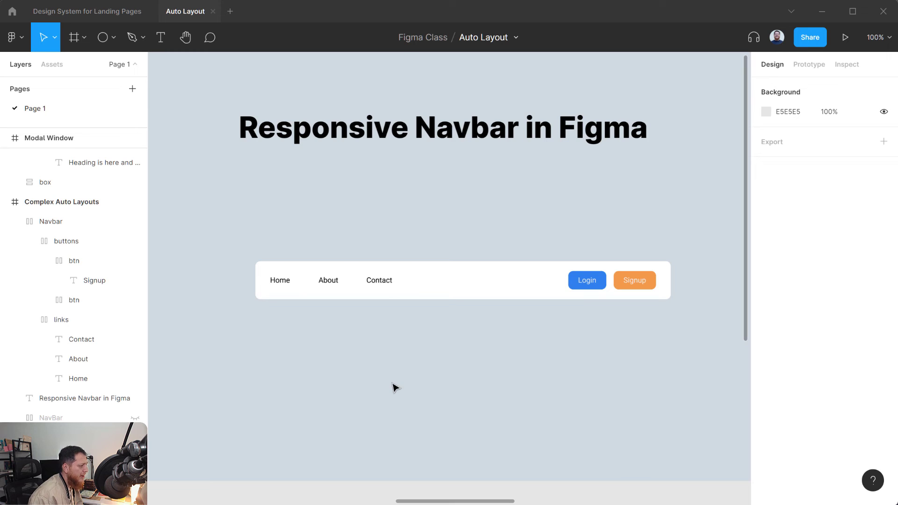
# Duplicate the Contact link inside the Navbar and retype the copy as Messages.
pyautogui.click(380, 284)
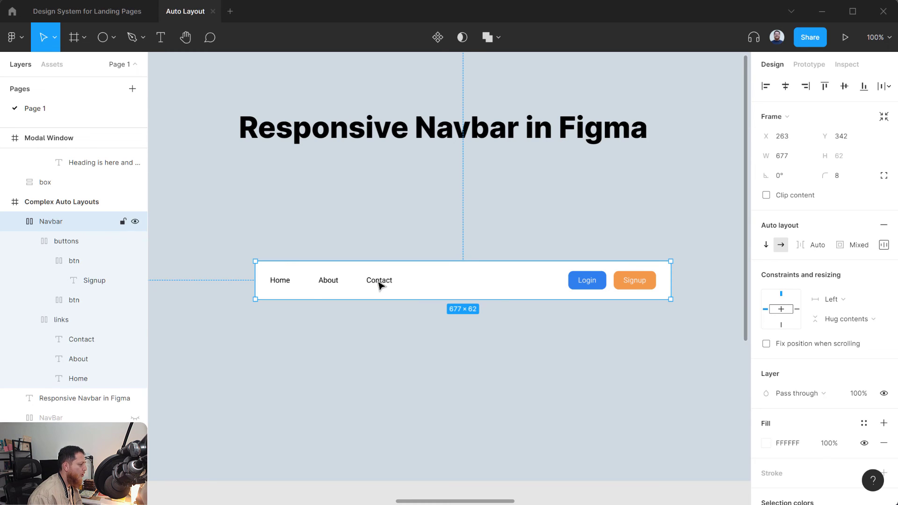
pyautogui.doubleClick(380, 283)
pyautogui.click(90, 340)
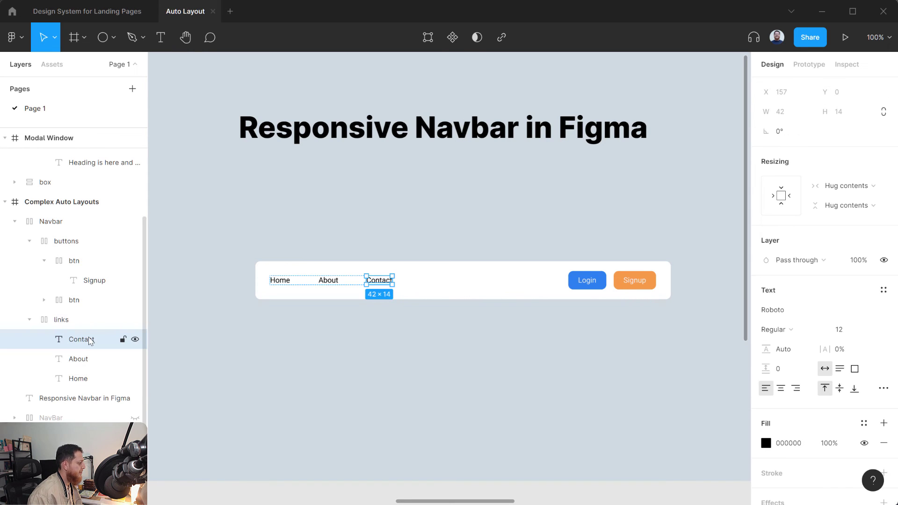
pyautogui.hotkey('ctrl', 'd')
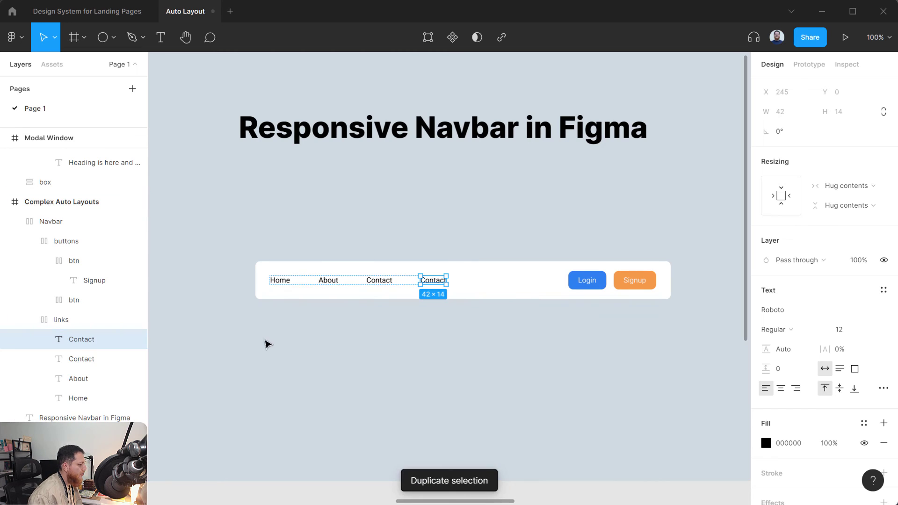
pyautogui.doubleClick(431, 282)
pyautogui.write('Notification')
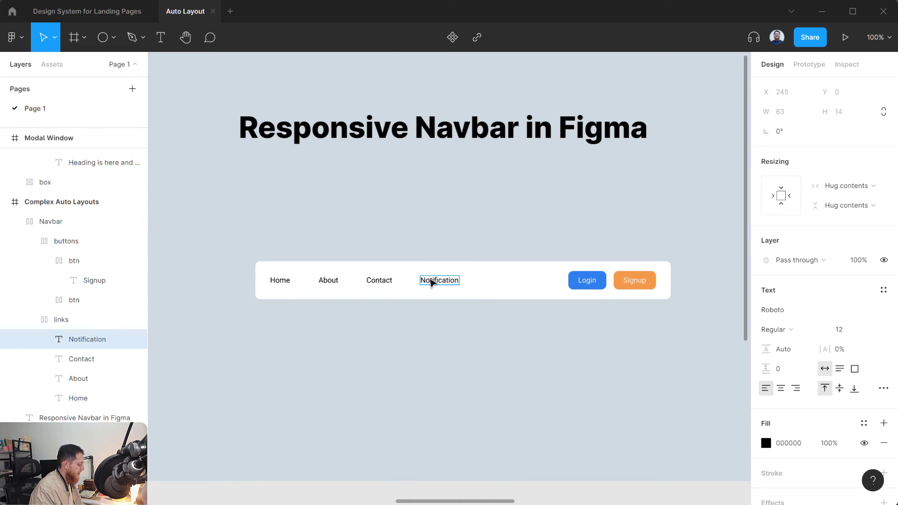
pyautogui.press('BackSpace')
pyautogui.press('BackSpace')
pyautogui.press('BackSpace')
pyautogui.press('BackSpace')
pyautogui.press('BackSpace')
pyautogui.press('BackSpace')
pyautogui.press('BackSpace')
pyautogui.press('BackSpace')
pyautogui.press('BackSpace')
pyautogui.press('BackSpace')
pyautogui.press('BackSpace')
pyautogui.write('Messages')
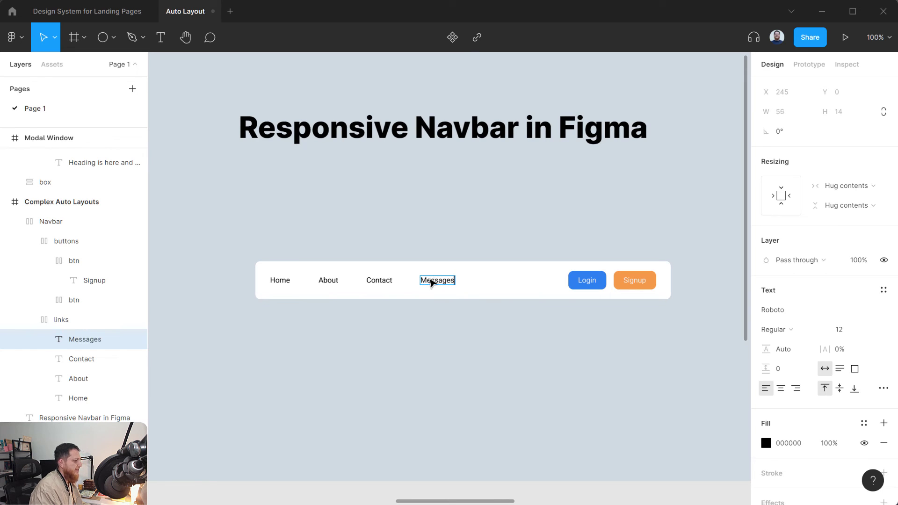
pyautogui.press('Escape')
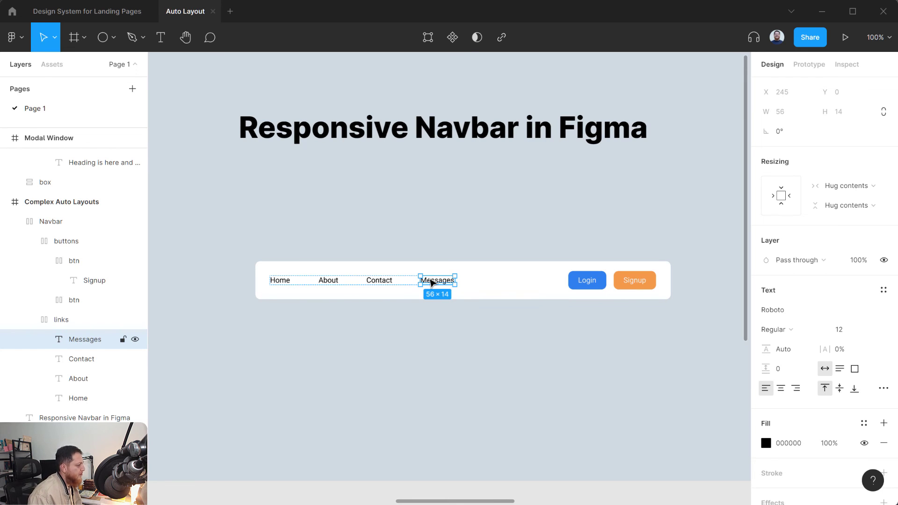
pyautogui.click(434, 333)
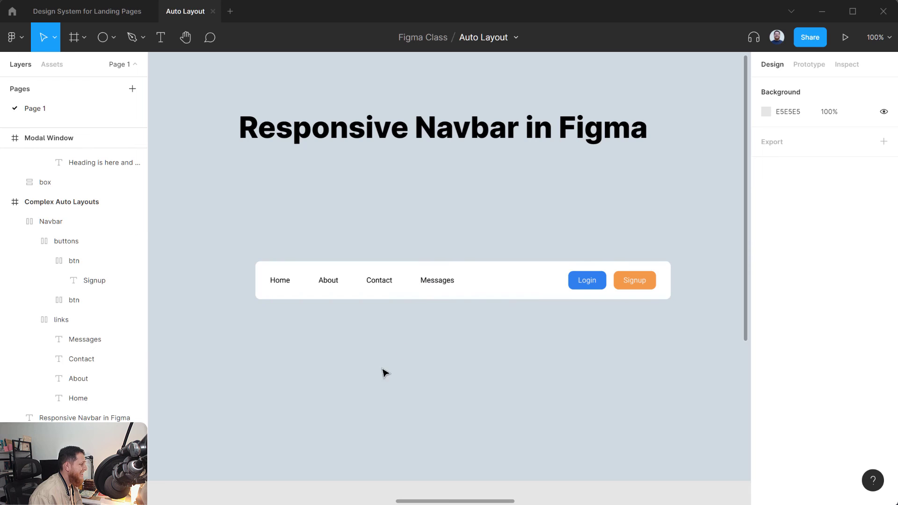
# Draw an 8×8 circle below the Navbar and give it a red fill.
pyautogui.click(103, 37)
pyautogui.moveTo(317, 352); pyautogui.dragTo(321, 355)
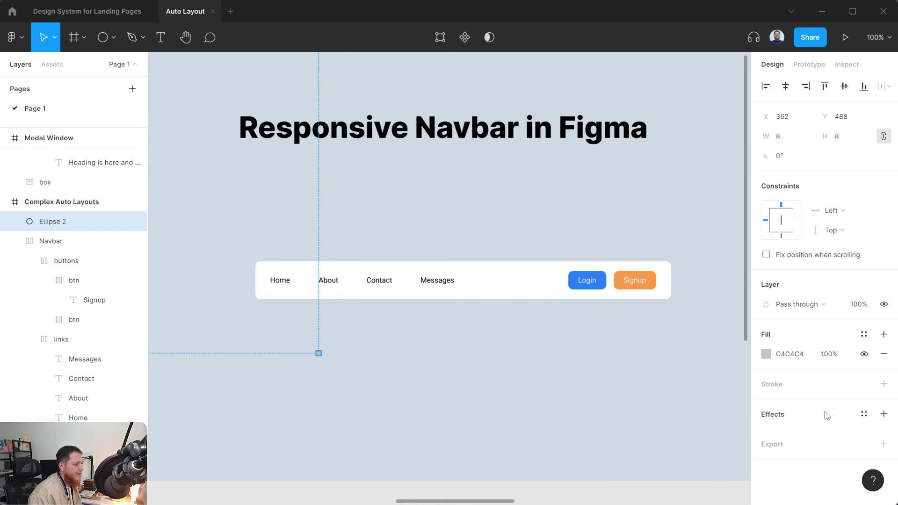
pyautogui.click(775, 356)
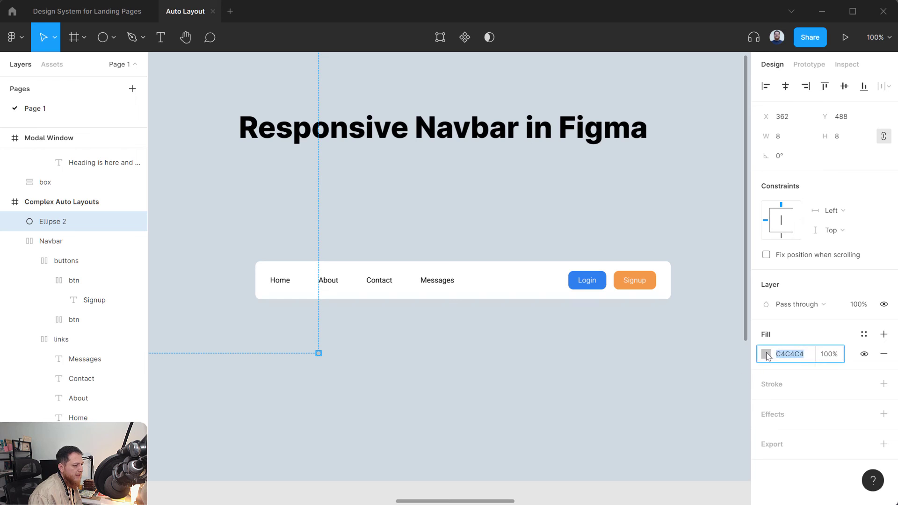
pyautogui.click(764, 354)
pyautogui.click(707, 446)
pyautogui.click(712, 216)
pyautogui.moveTo(717, 216); pyautogui.dragTo(716, 224)
pyautogui.click(378, 373)
# Move the red dot to the top-right corner of the Messages link.
pyautogui.moveTo(320, 354)
pyautogui.mouseDown()
pyautogui.moveTo(463, 285)
pyautogui.moveTo(518, 282)
pyautogui.mouseUp()
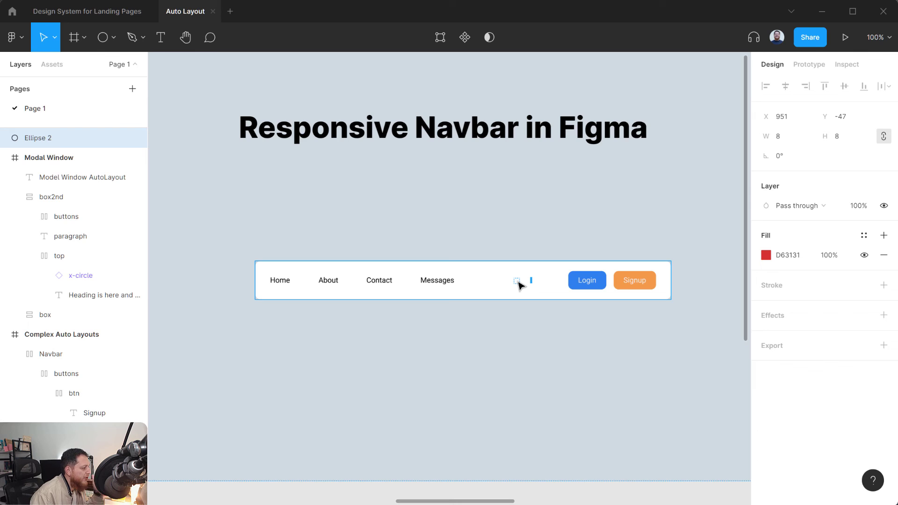
pyautogui.moveTo(519, 284); pyautogui.dragTo(309, 282)
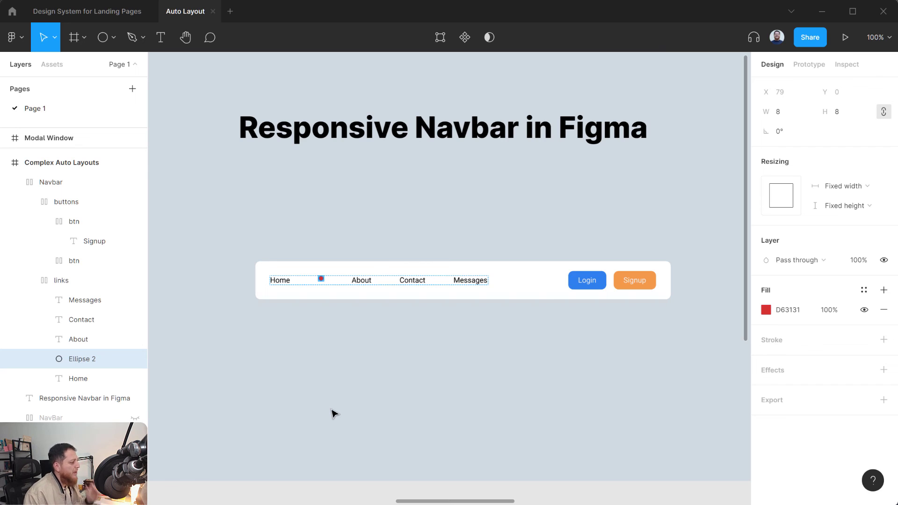
pyautogui.hotkey('ctrl', 'z')
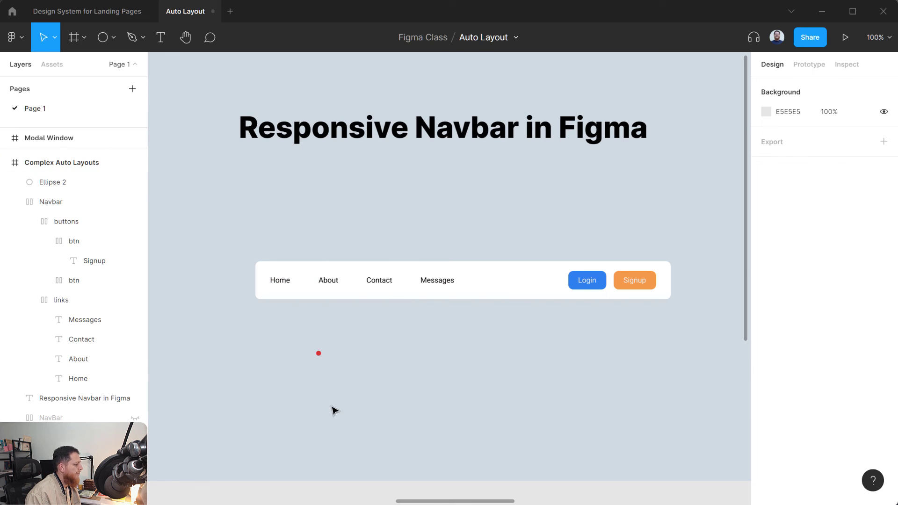
pyautogui.moveTo(320, 356); pyautogui.dragTo(446, 326)
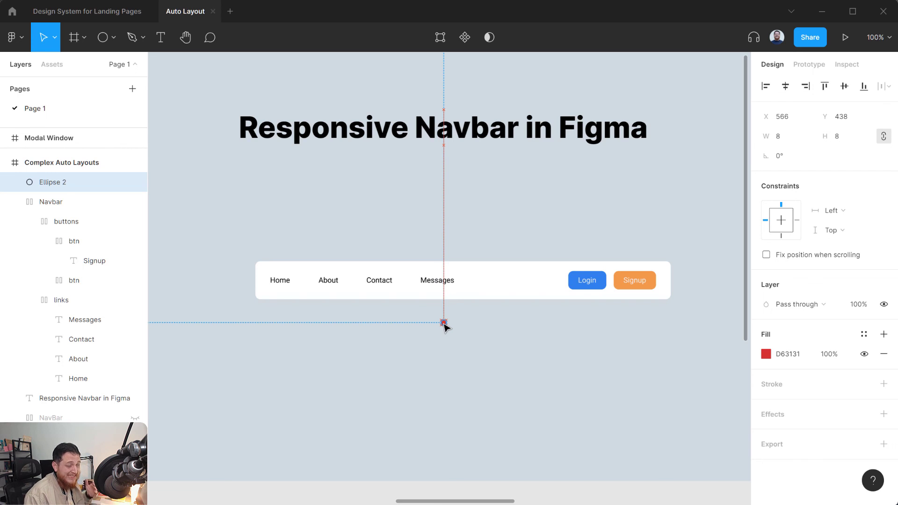
pyautogui.moveTo(445, 326); pyautogui.dragTo(455, 273)
pyautogui.click(449, 362)
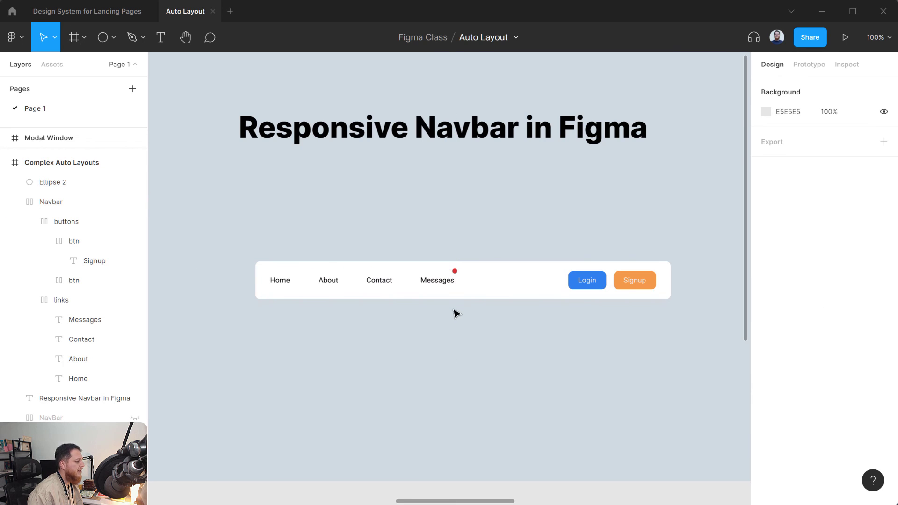
# Lighten the dot's fill to E05C5C and check its distance from Messages.
pyautogui.click(455, 273)
pyautogui.click(765, 355)
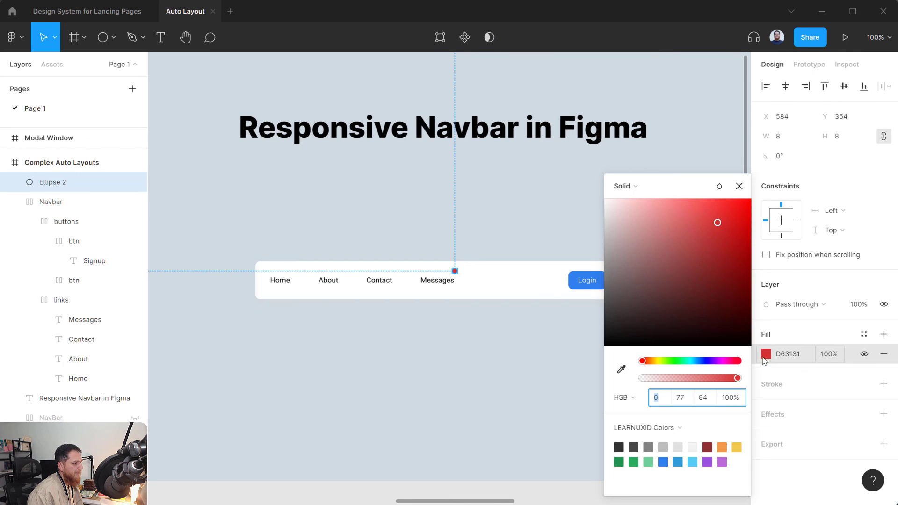
pyautogui.moveTo(703, 226); pyautogui.dragTo(693, 224)
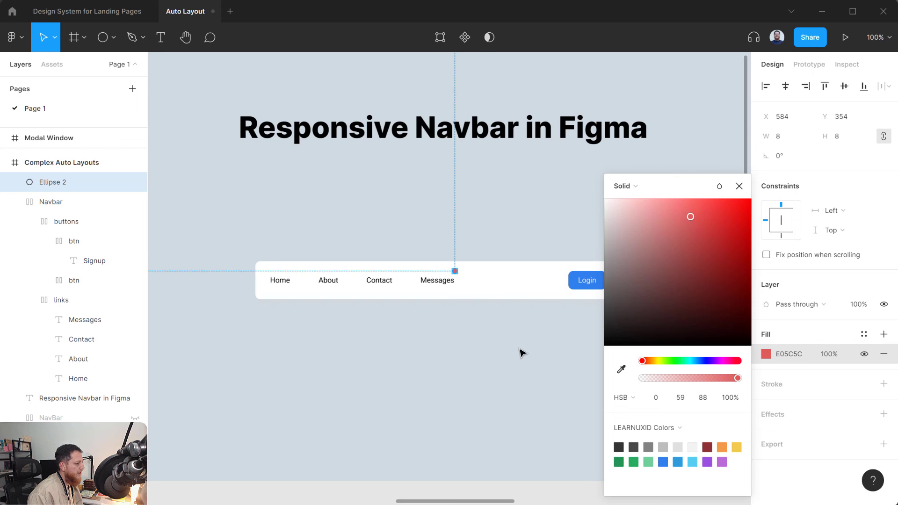
pyautogui.click(522, 353)
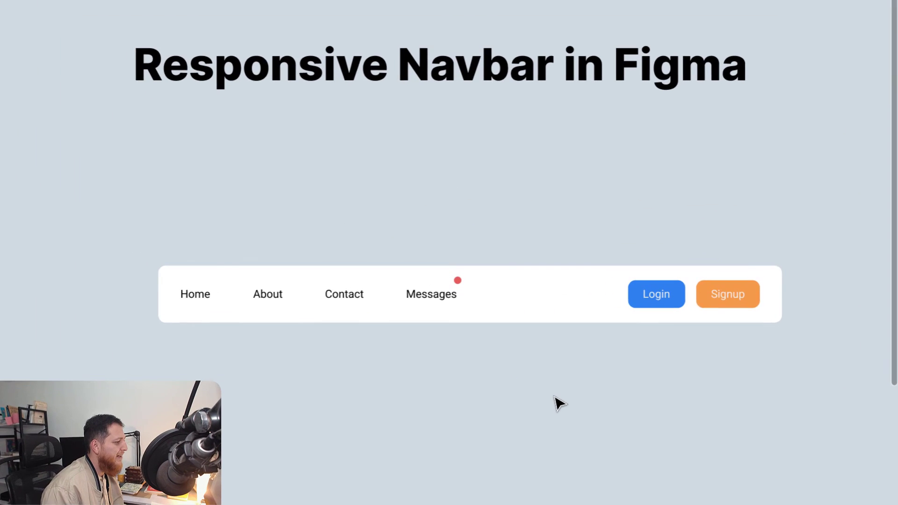
pyautogui.click(457, 280)
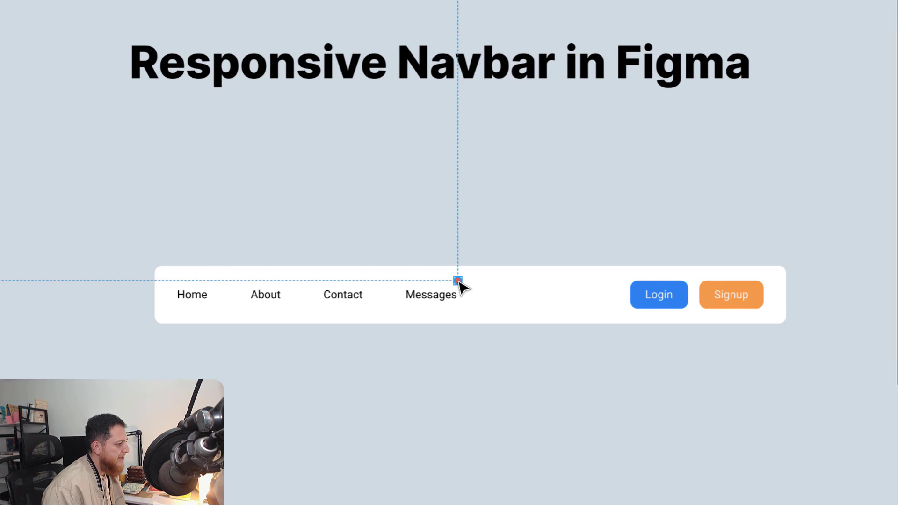
pyautogui.press('alt')
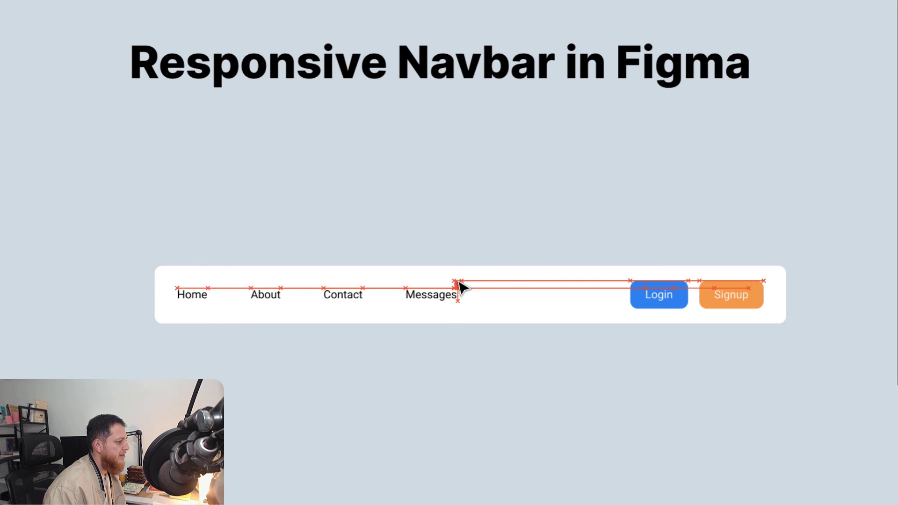
pyautogui.click(436, 346)
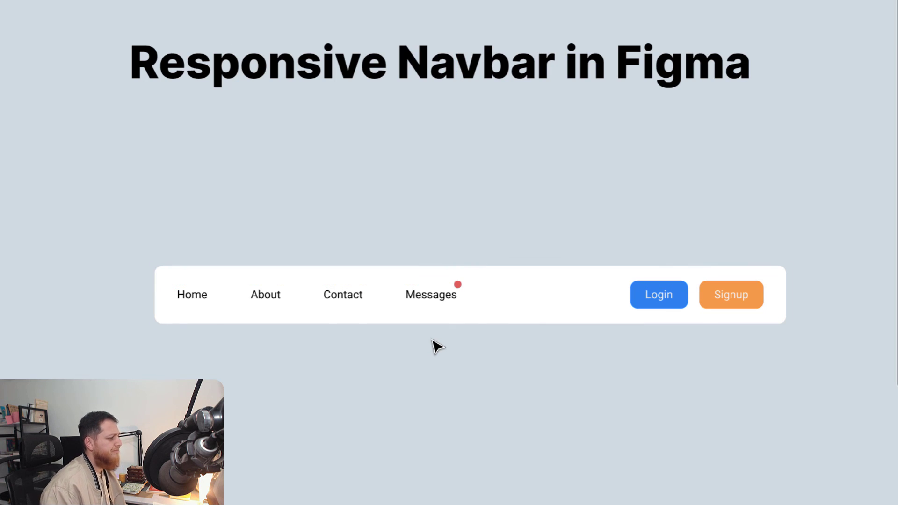